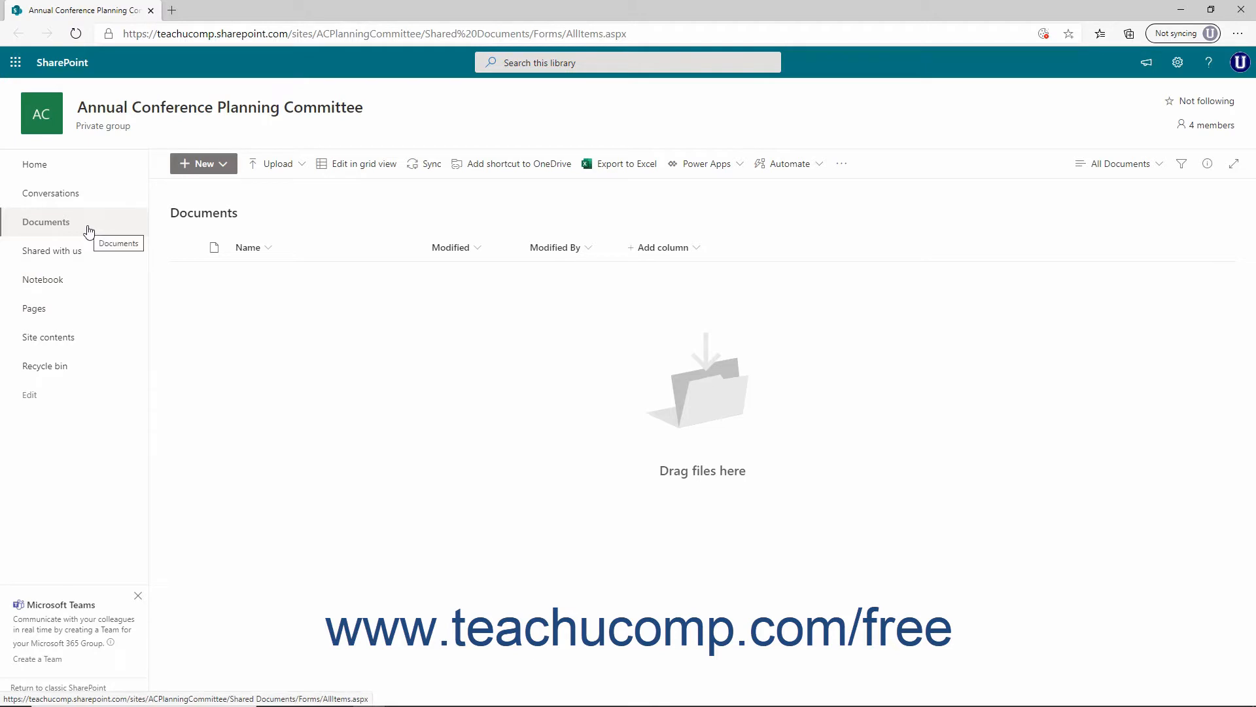
Create a folder named "Sponsorship Info" in the site's Documents library
click(89, 230)
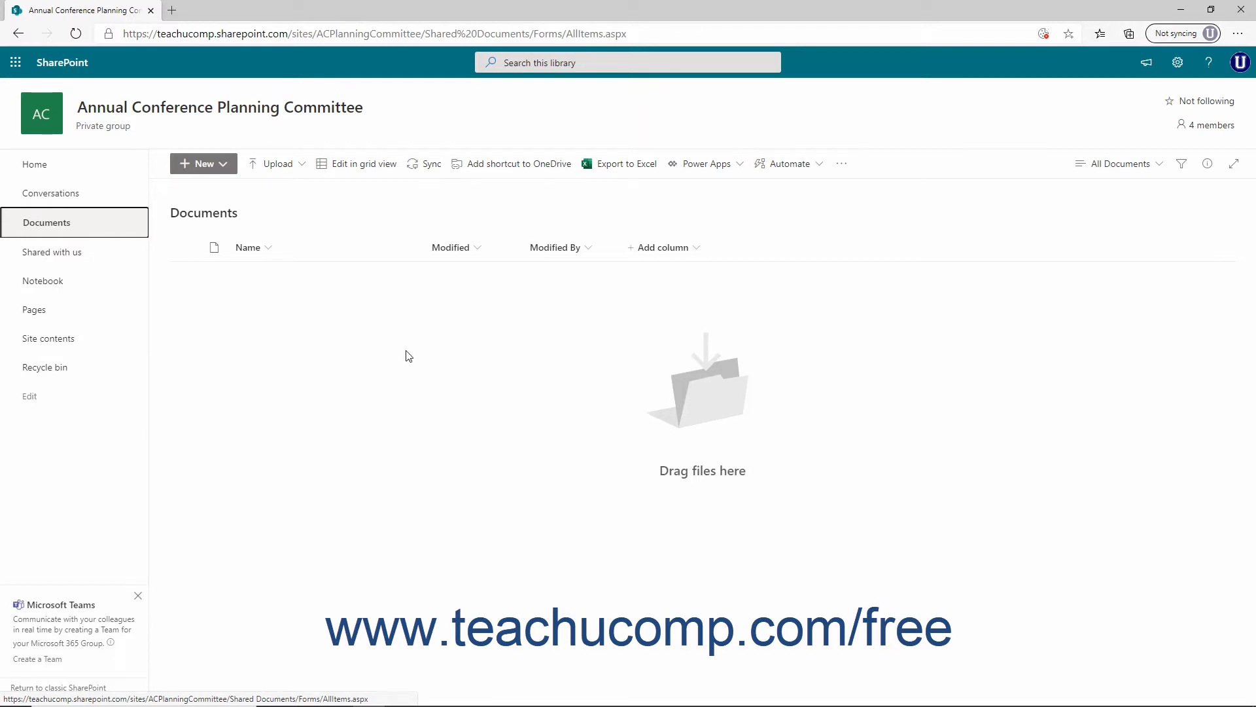
click(221, 173)
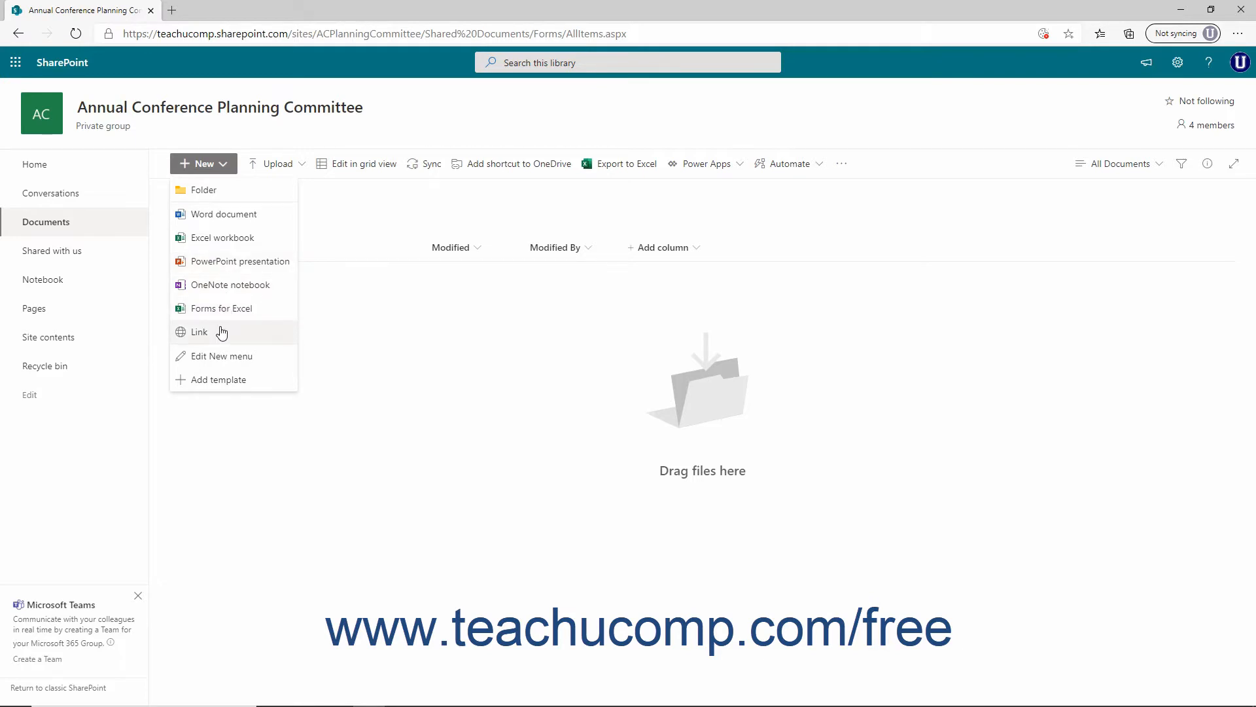
click(228, 199)
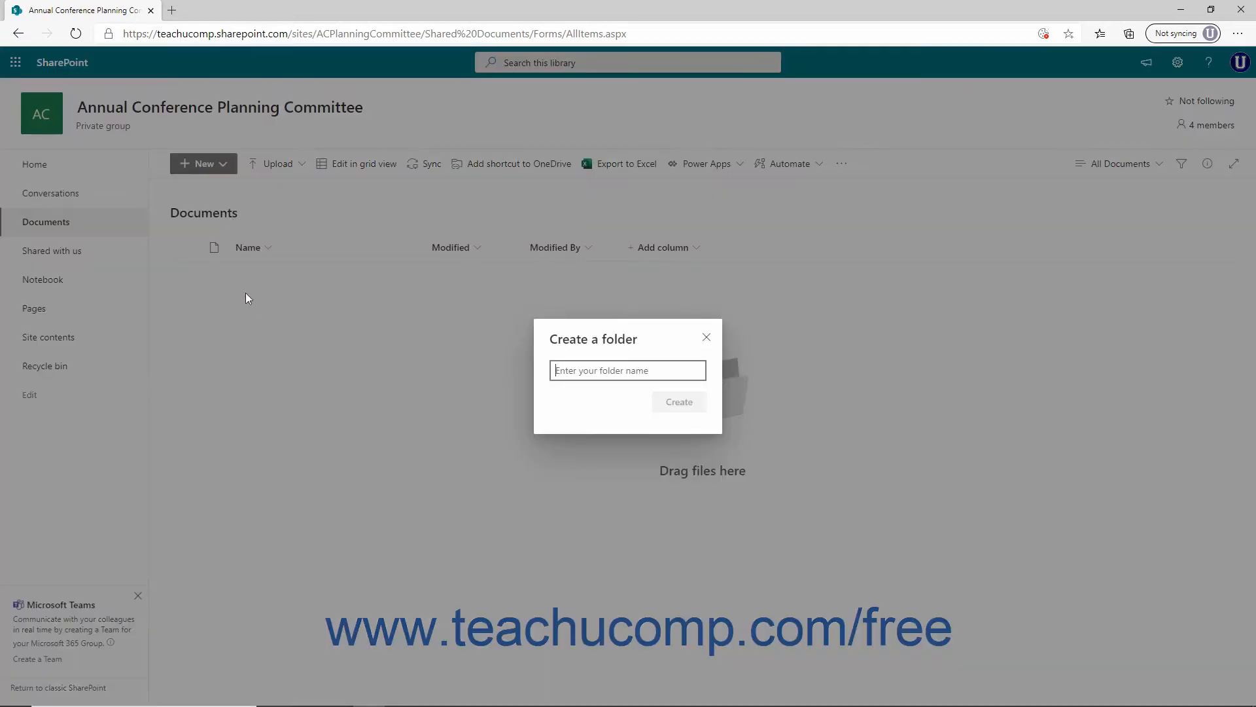
text(Sponsorship Info)
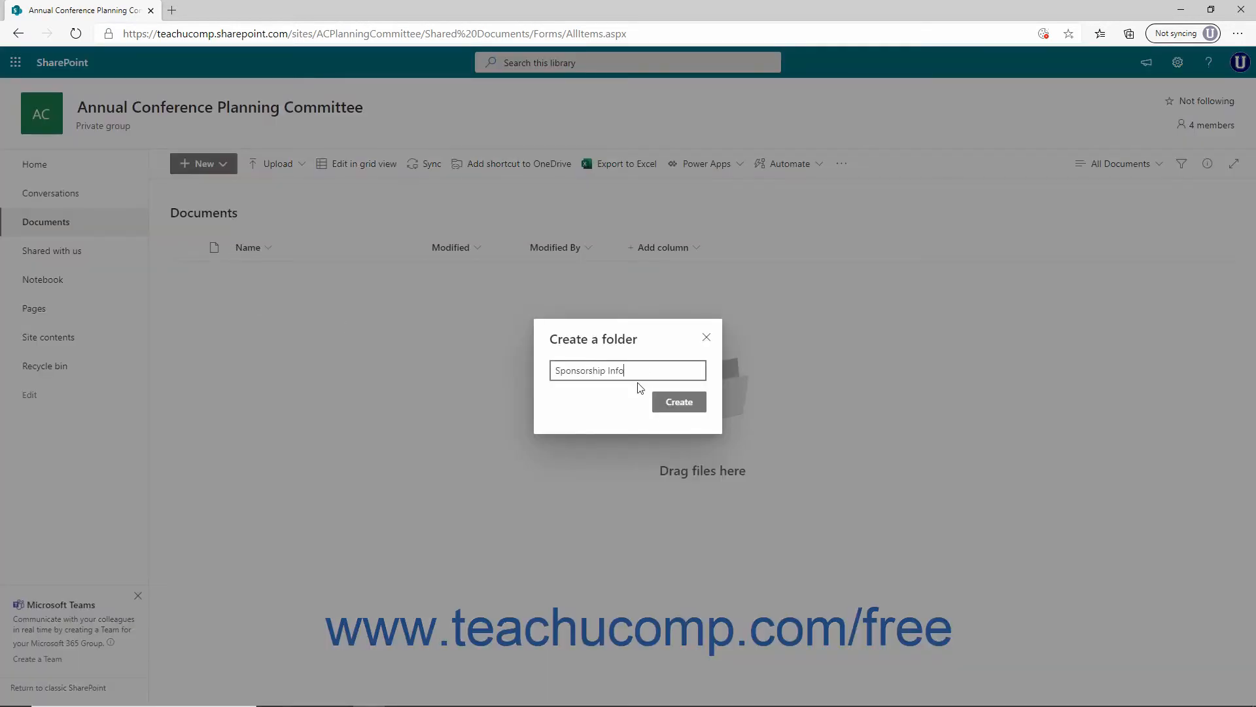
click(675, 411)
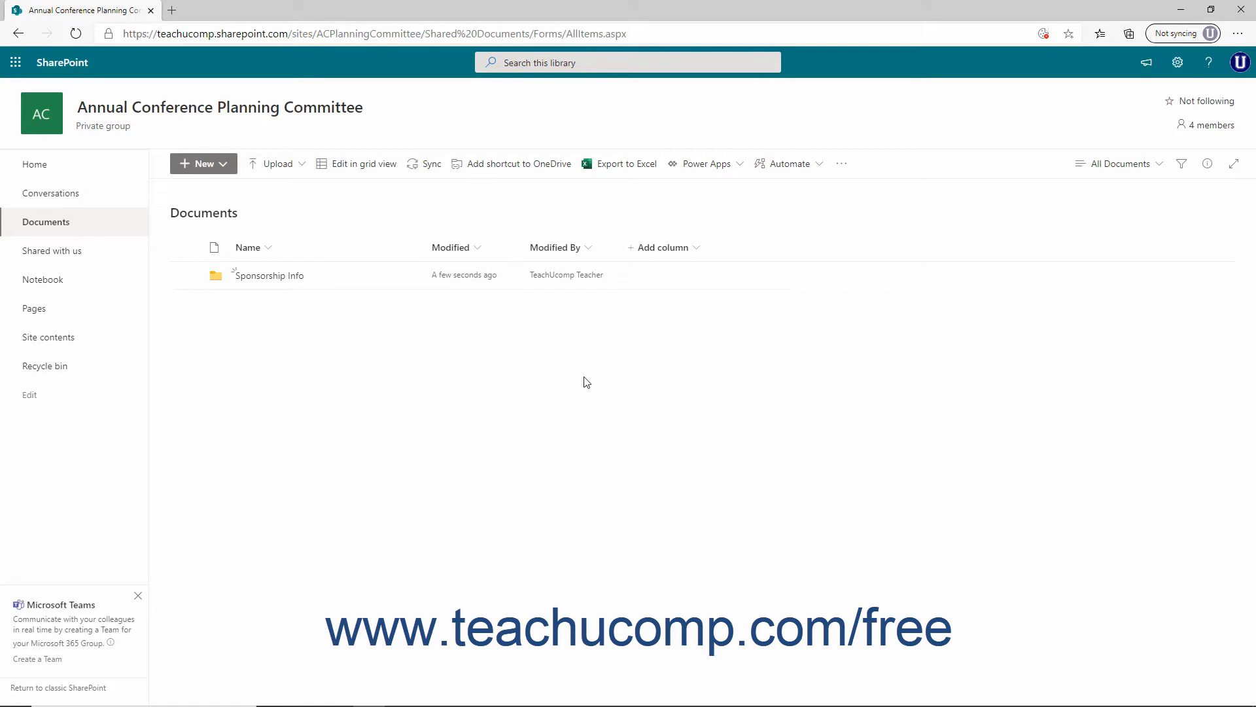
Upload the file Customers.xlsx from the computer's Documents folder to the library
click(294, 171)
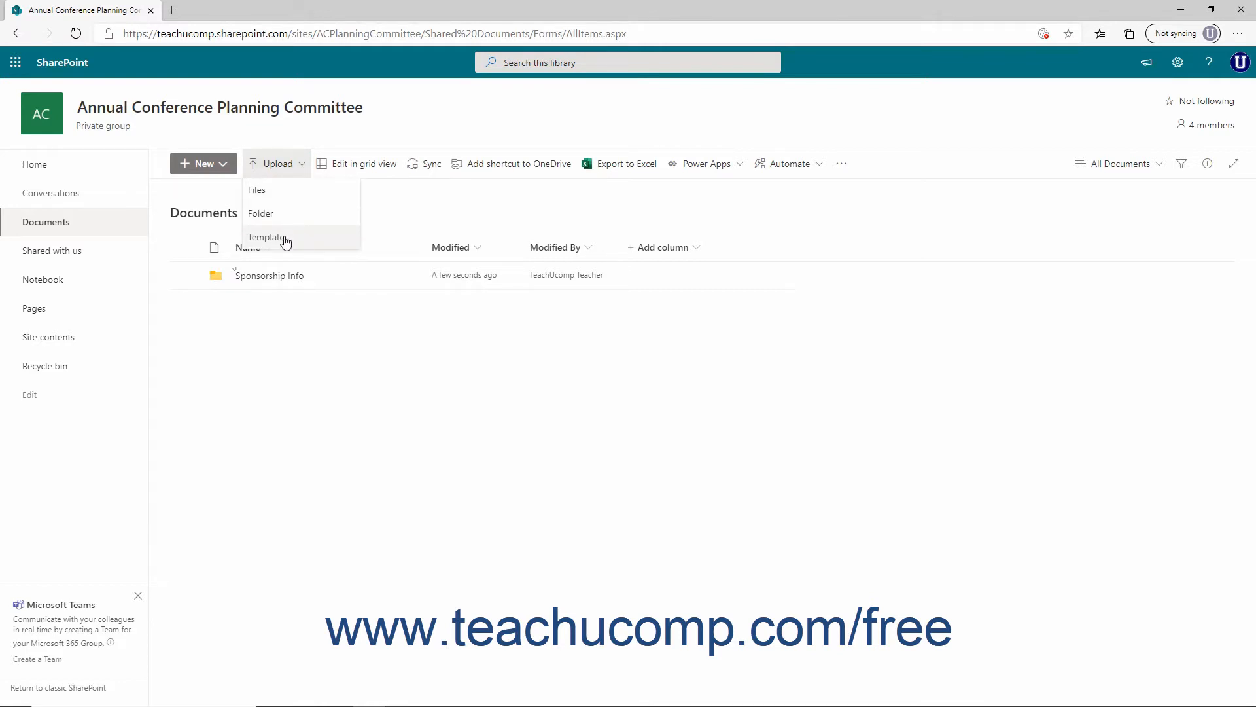
click(289, 194)
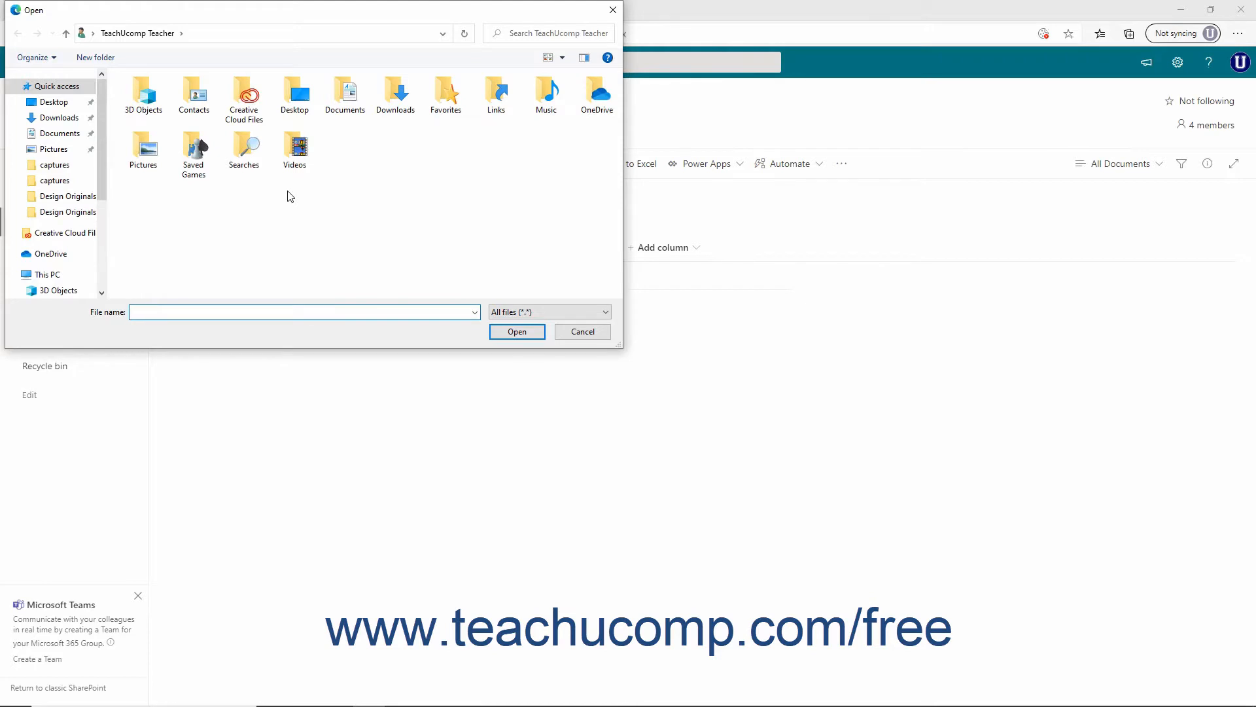
click(69, 134)
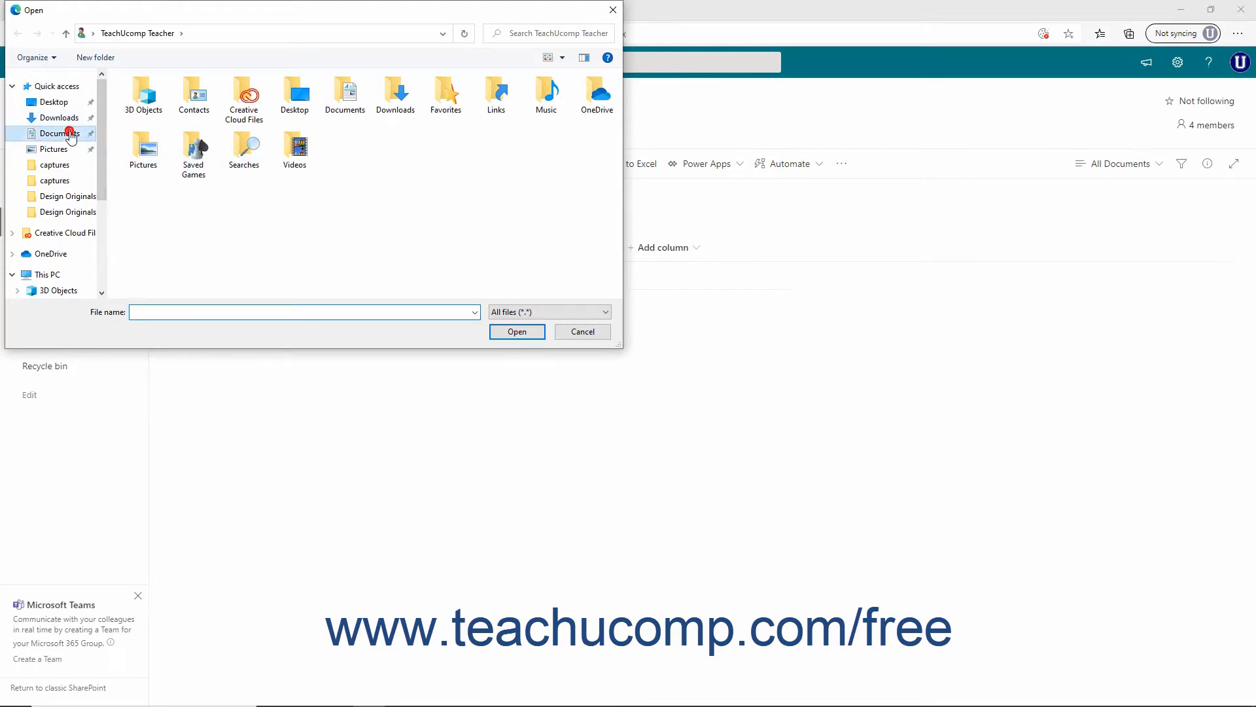
click(193, 260)
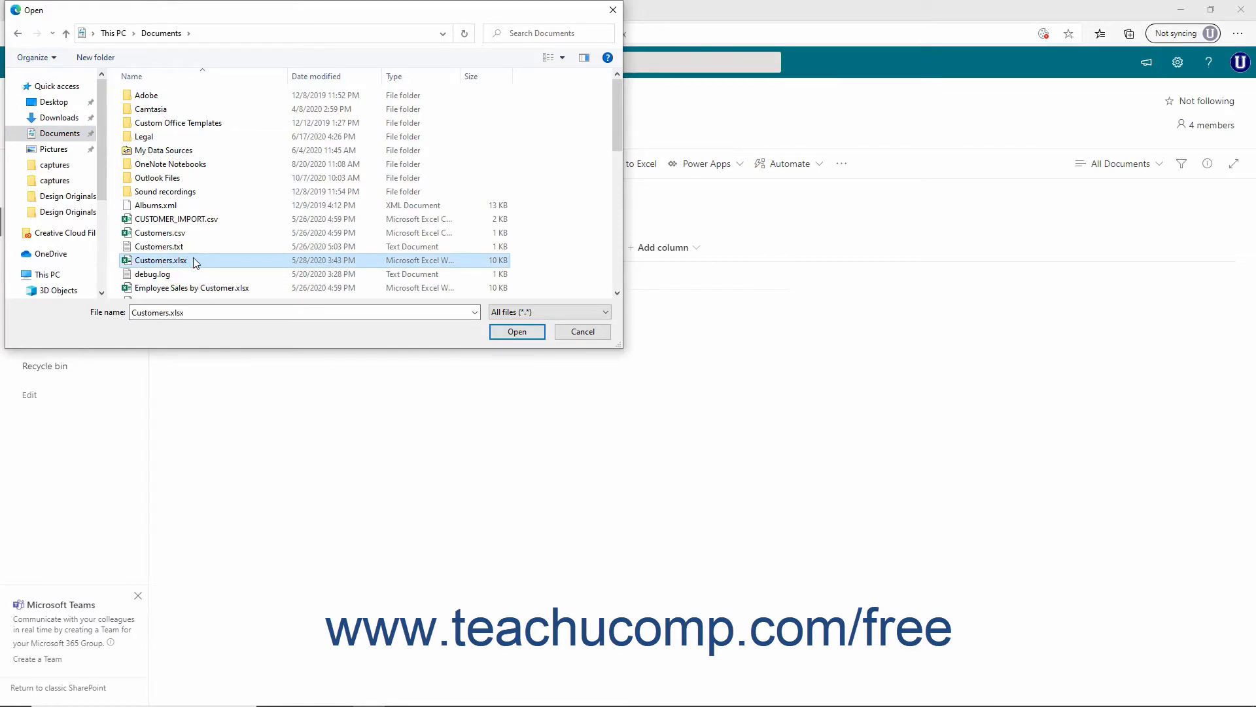
click(526, 333)
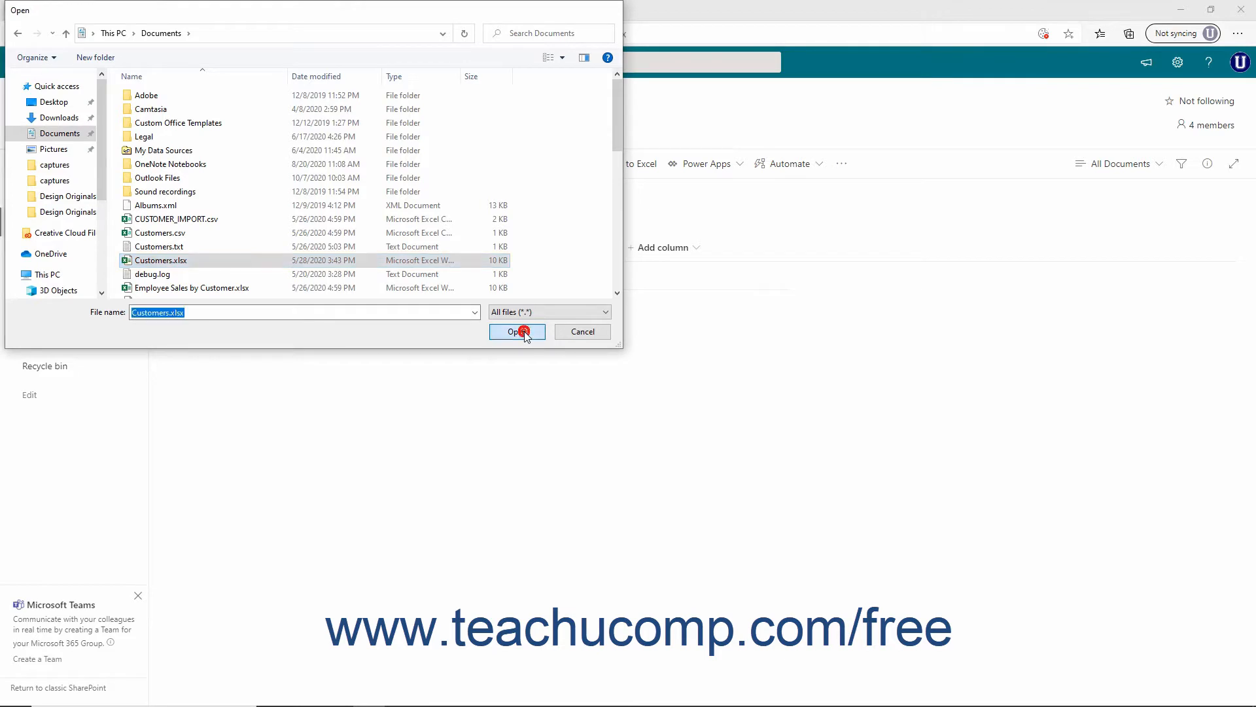
Switch to File Explorer and add Sample Event Brochure.docx from the local Documents folder to the SharePoint library
key(super+e)
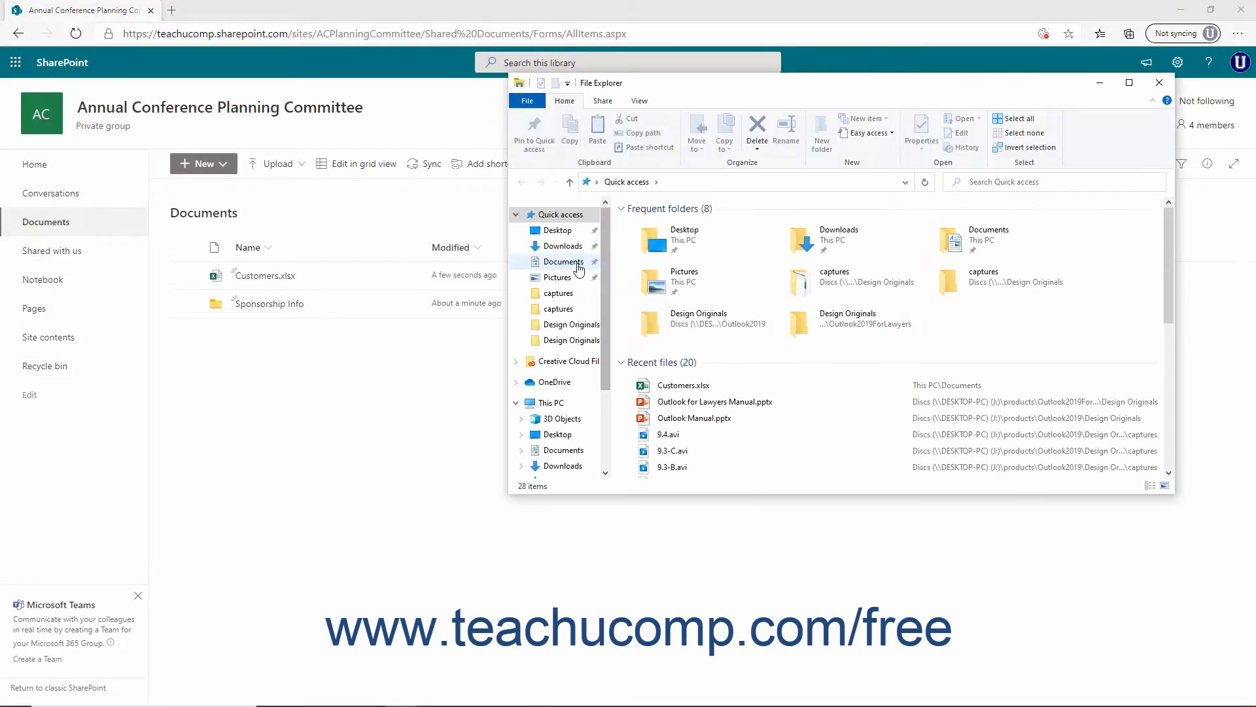
click(577, 262)
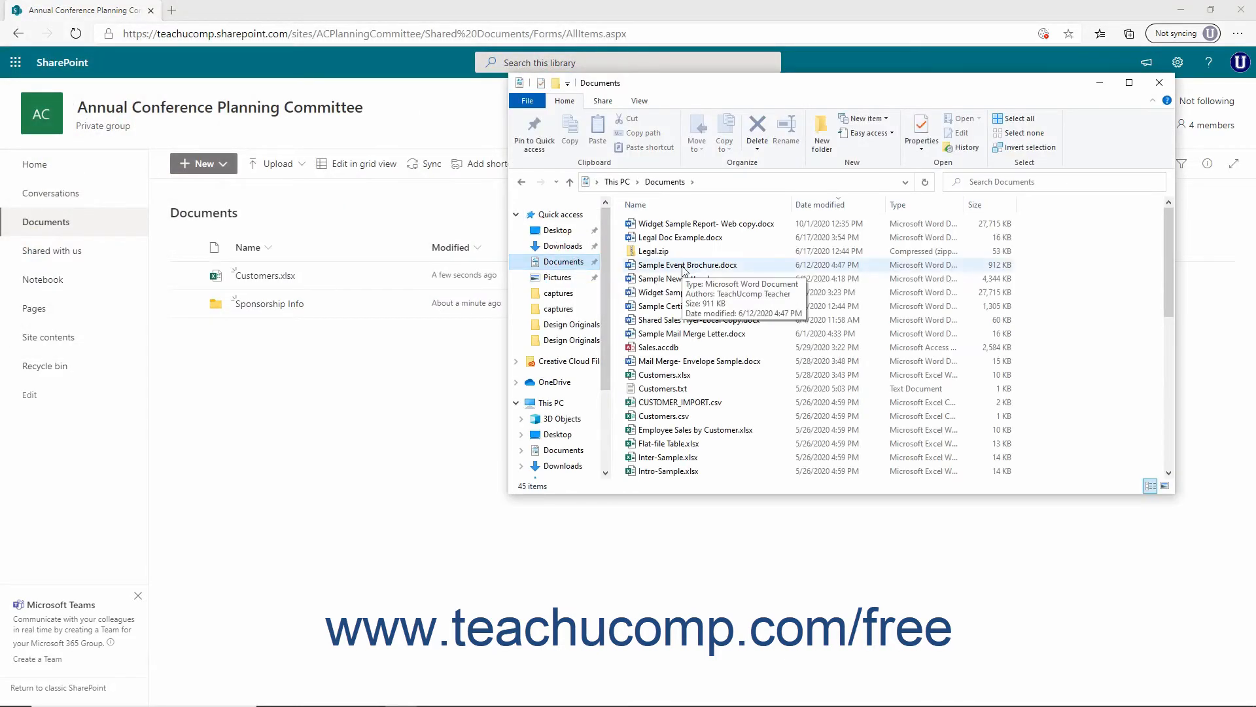
click(683, 265)
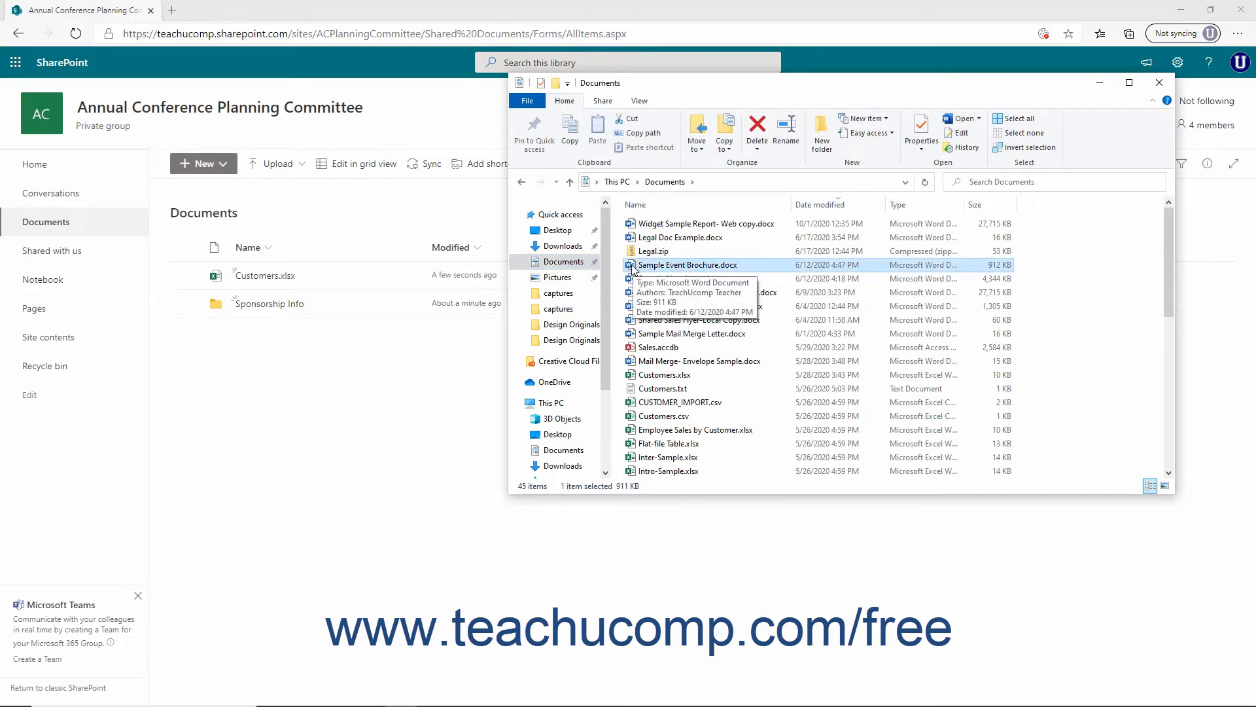
drag(632, 268, 365, 354)
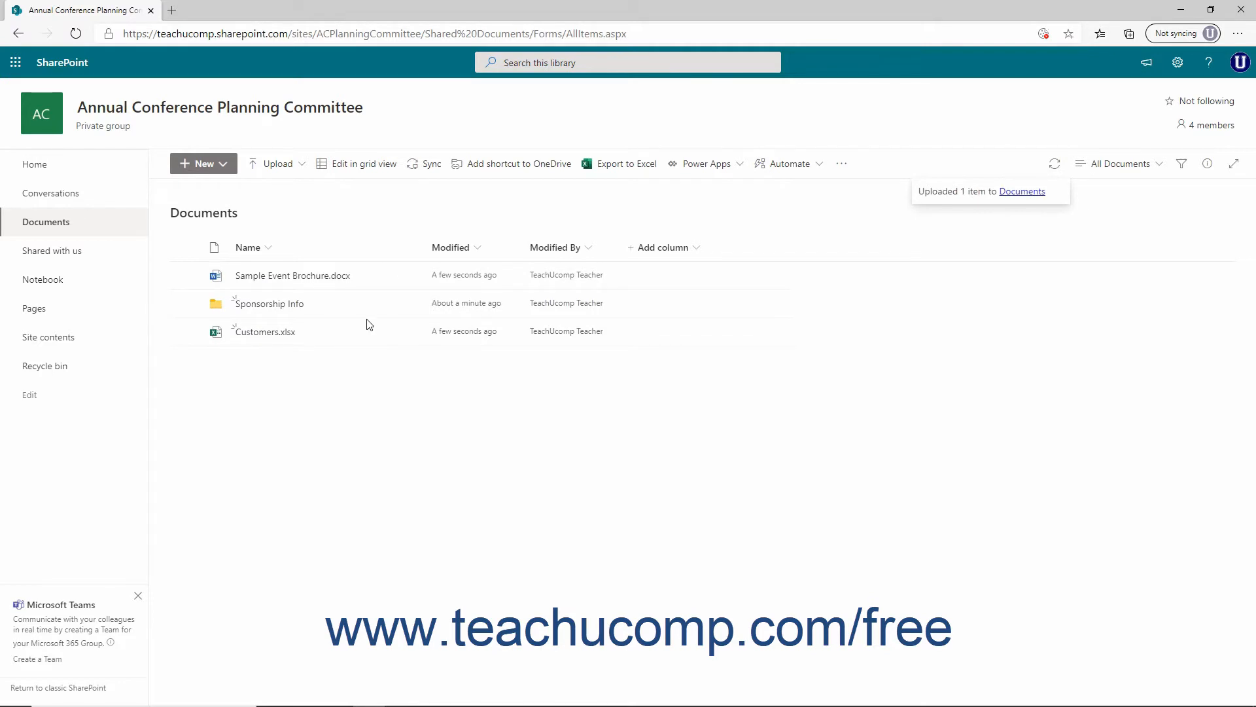
click(420, 169)
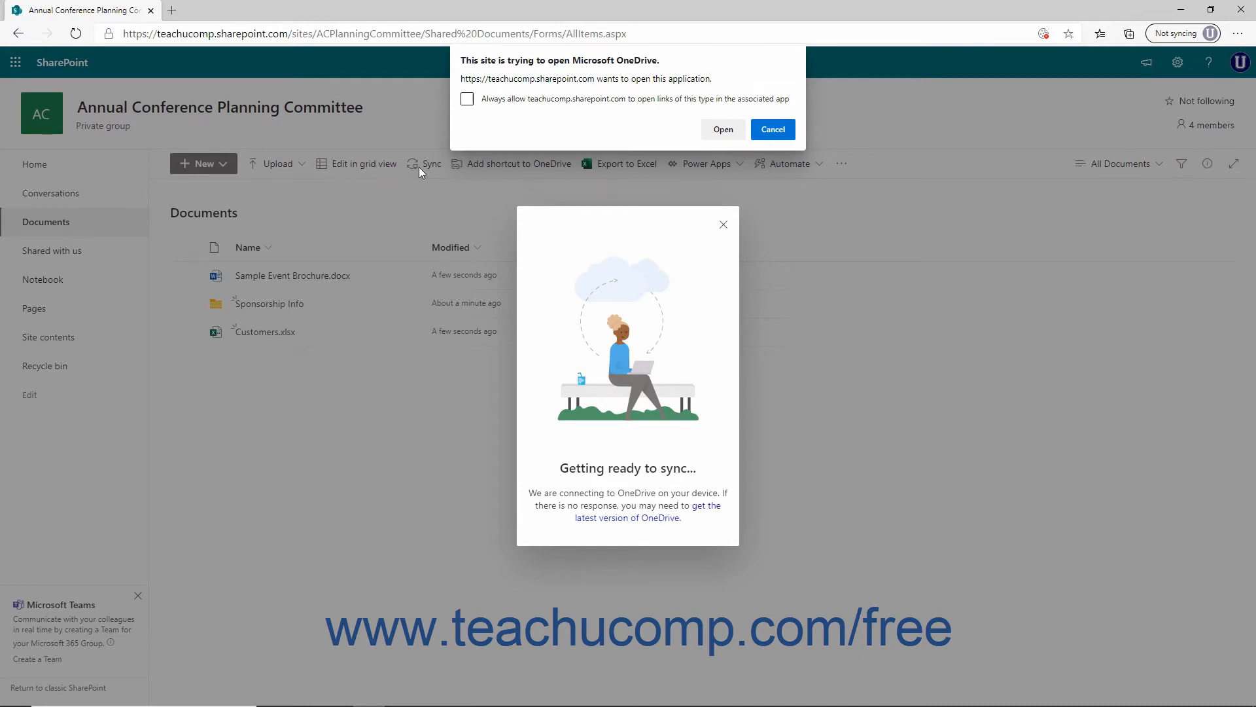
click(773, 129)
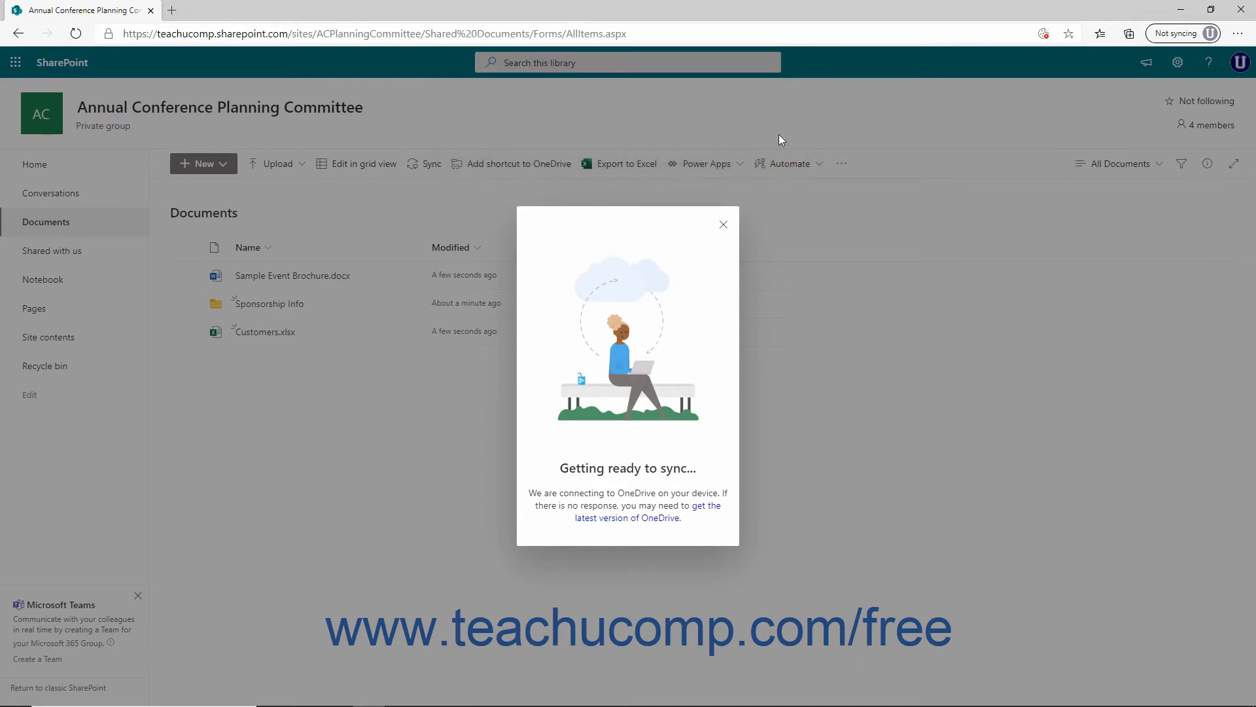
click(722, 224)
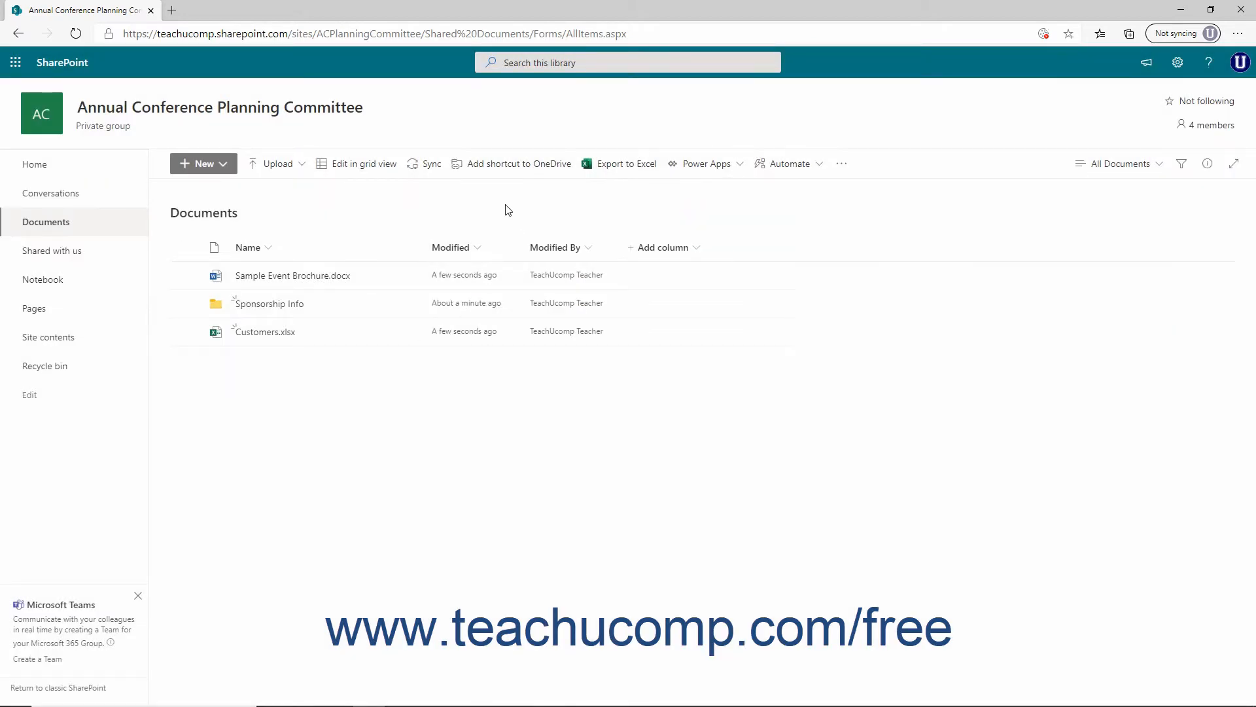
Add a shortcut to the Documents library to OneDrive and export the library to an Excel query file
click(510, 168)
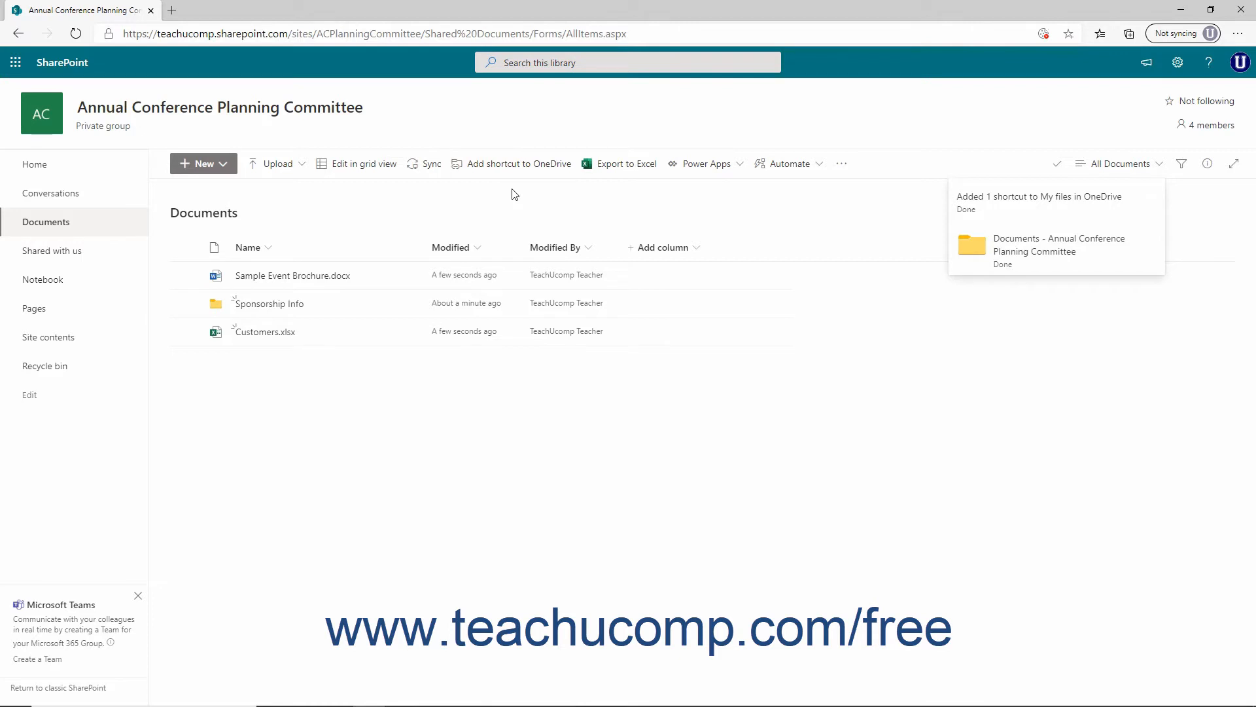
click(633, 167)
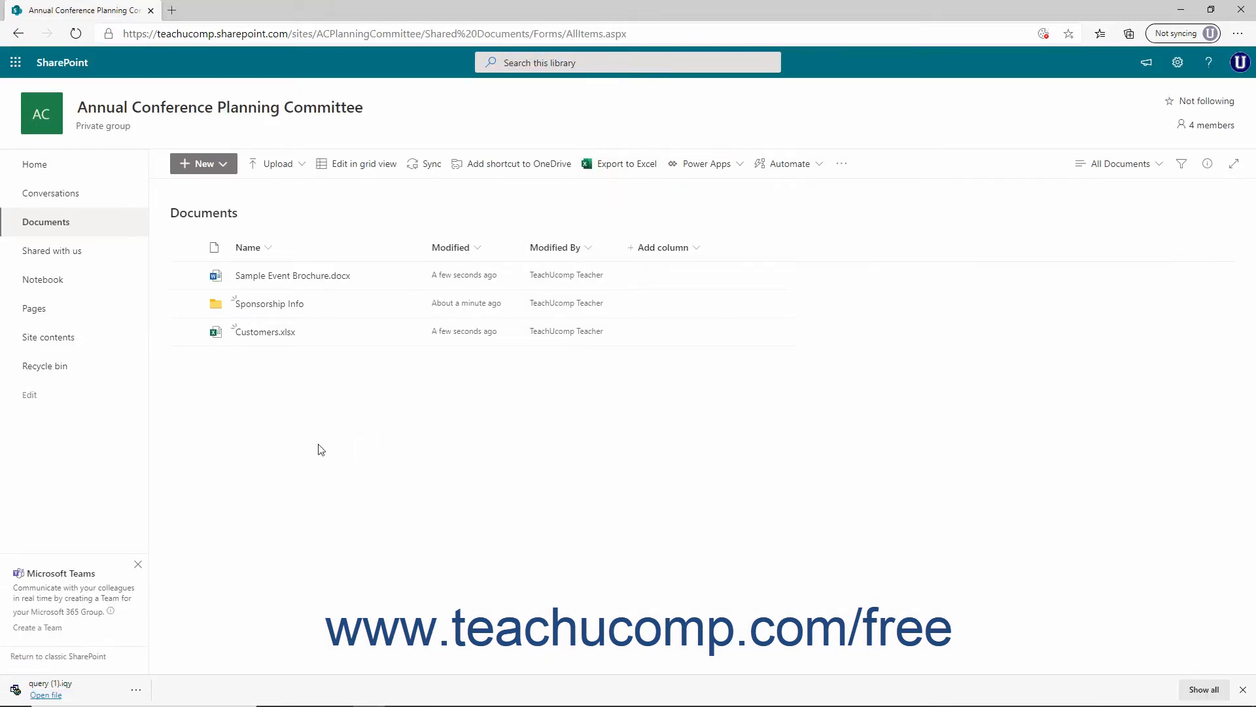
click(138, 688)
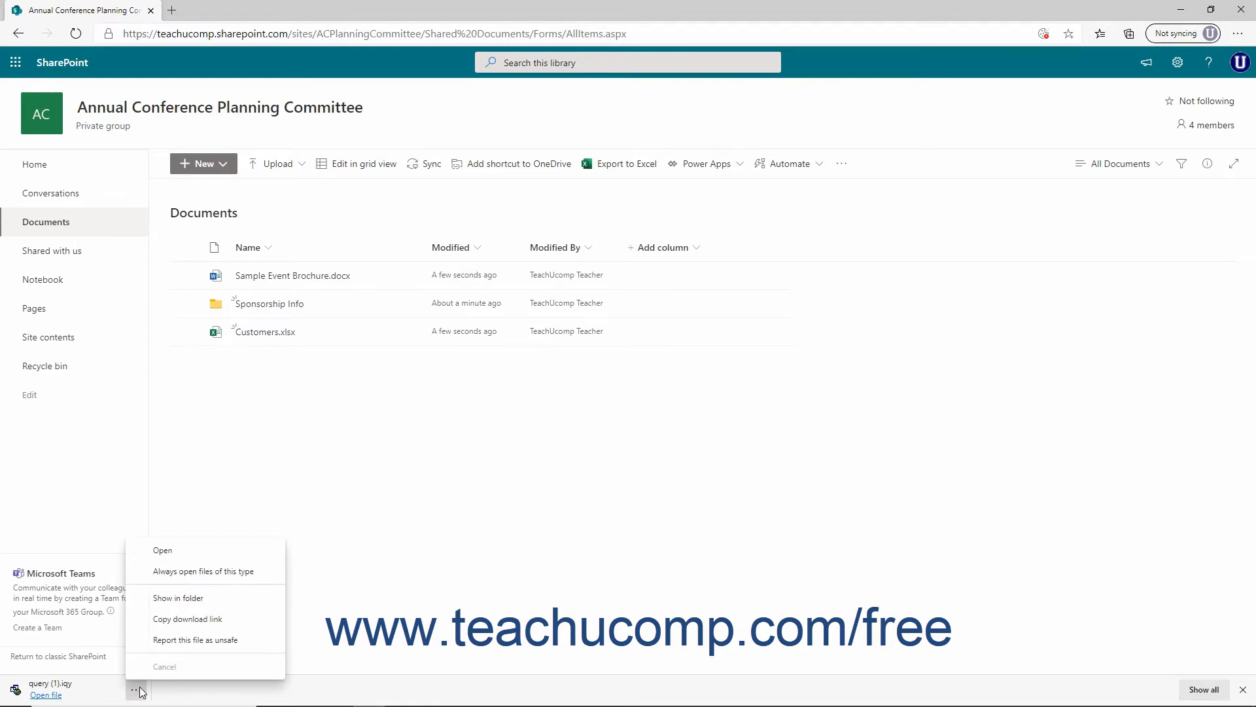
click(1243, 690)
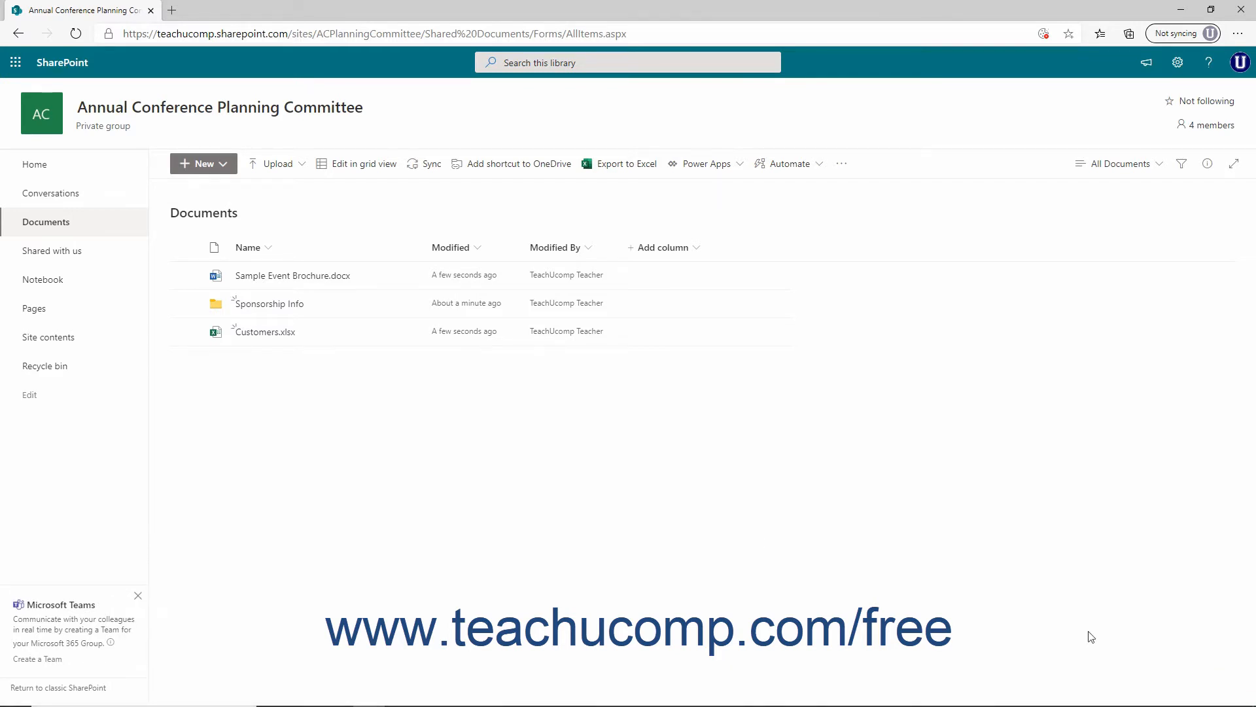
click(732, 172)
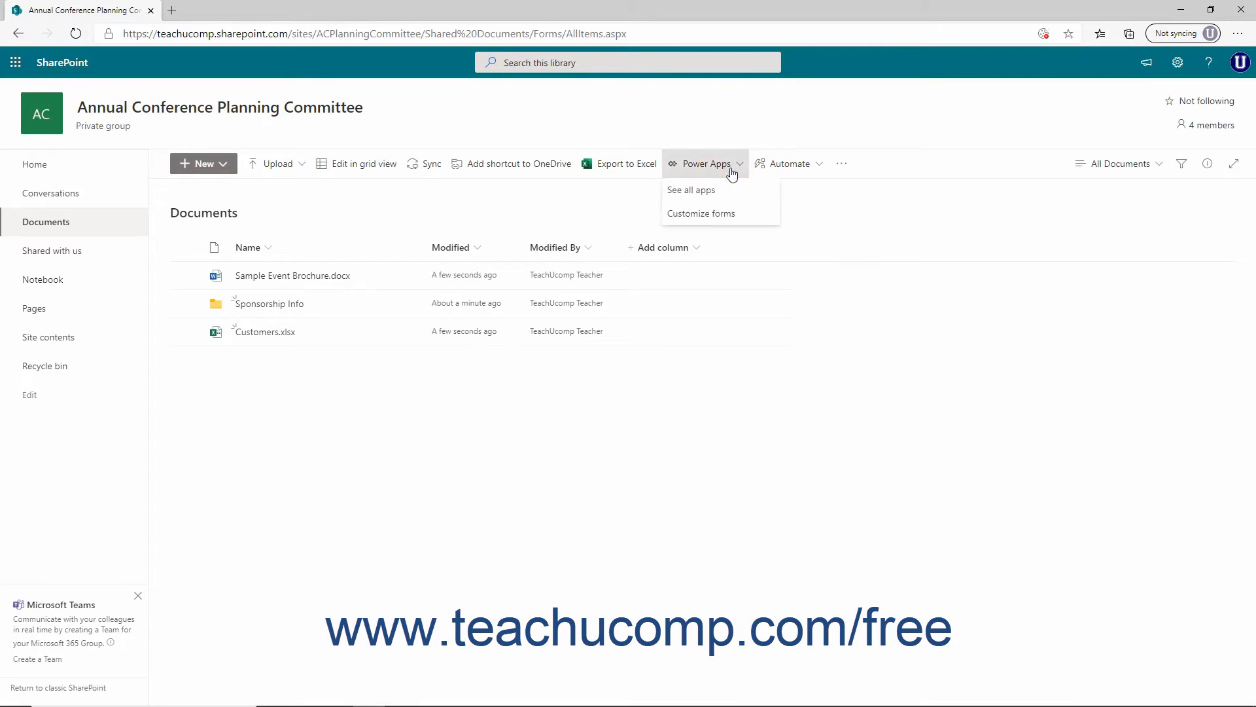
click(732, 172)
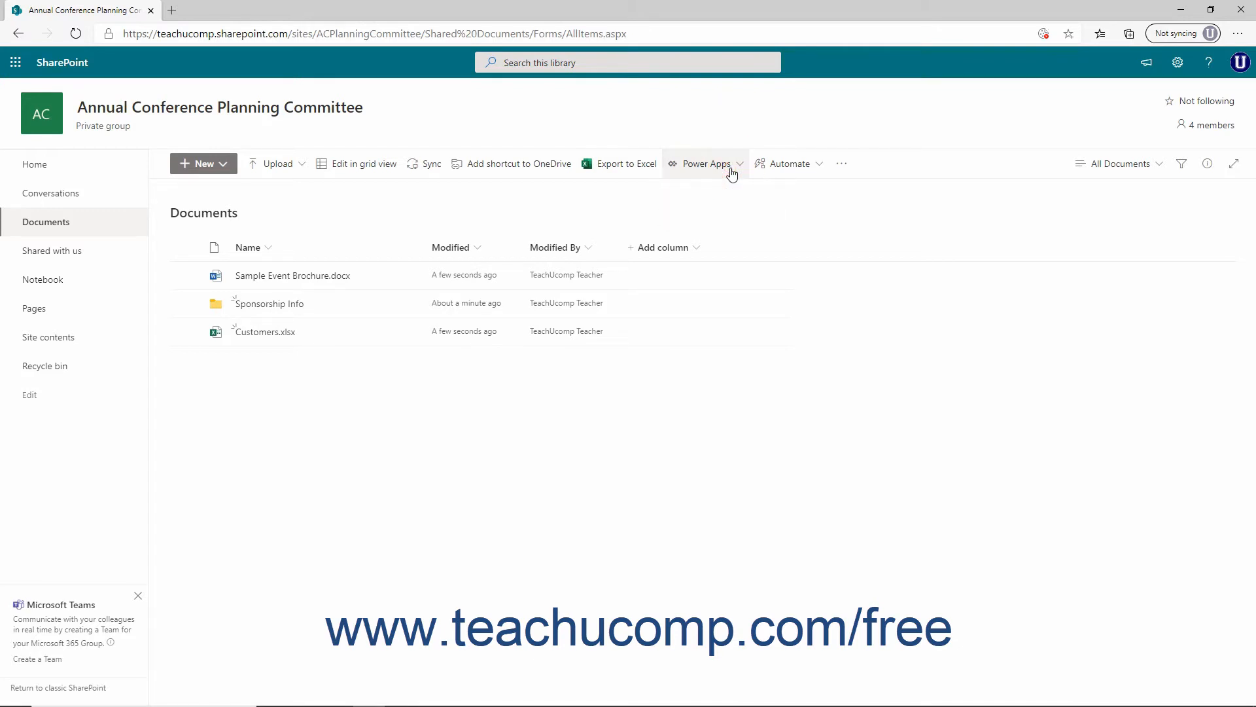
click(805, 174)
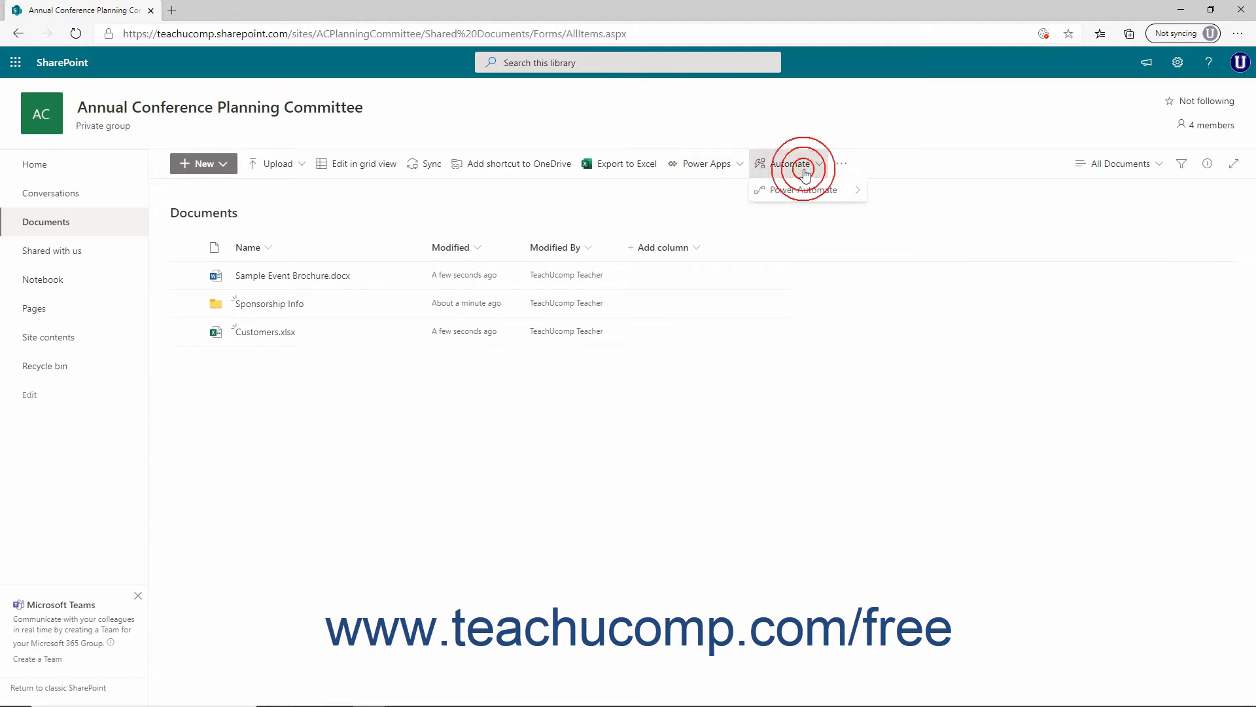
mouse_move(805, 194)
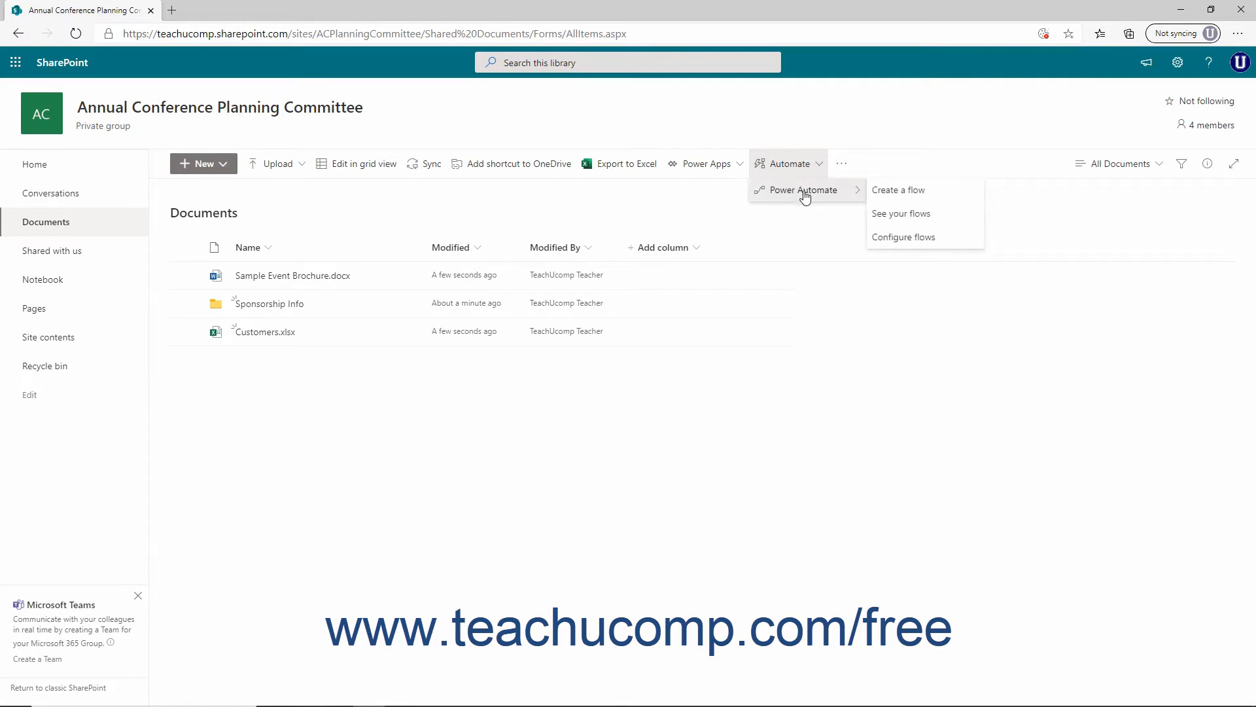
click(704, 200)
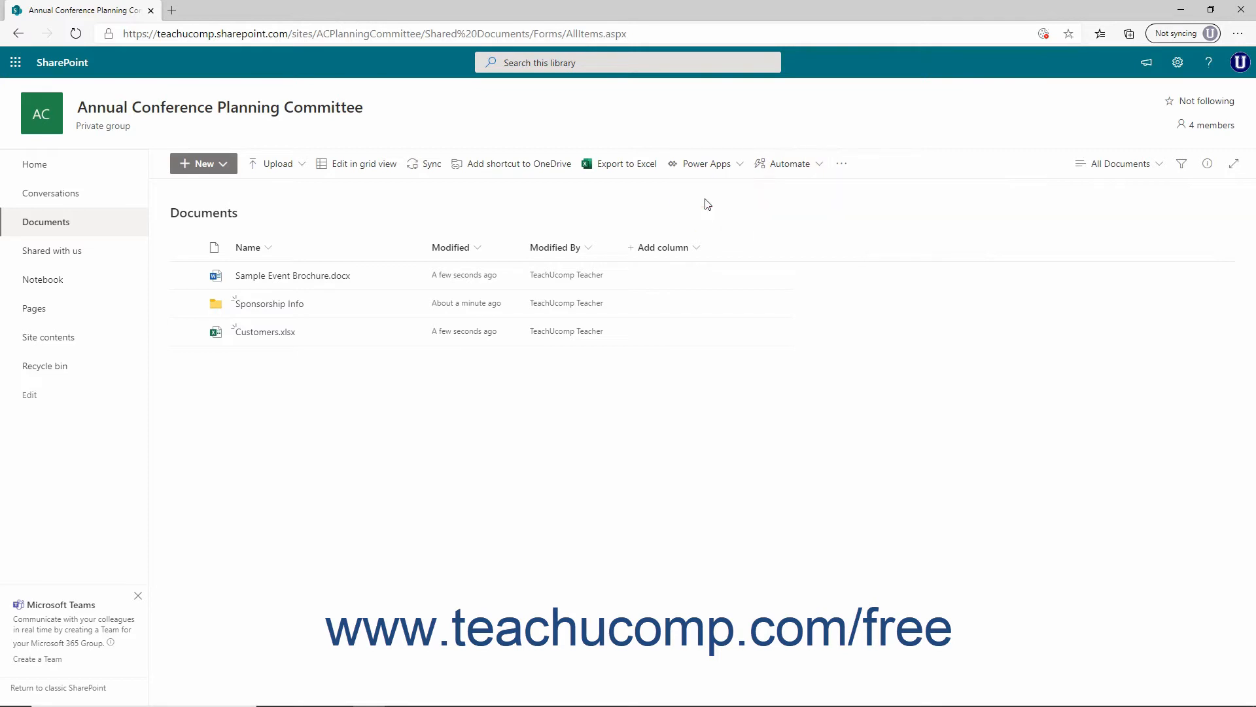
Set up a library alert titled "New Documents Alert", delivered by e-mail only when new items are added
click(841, 172)
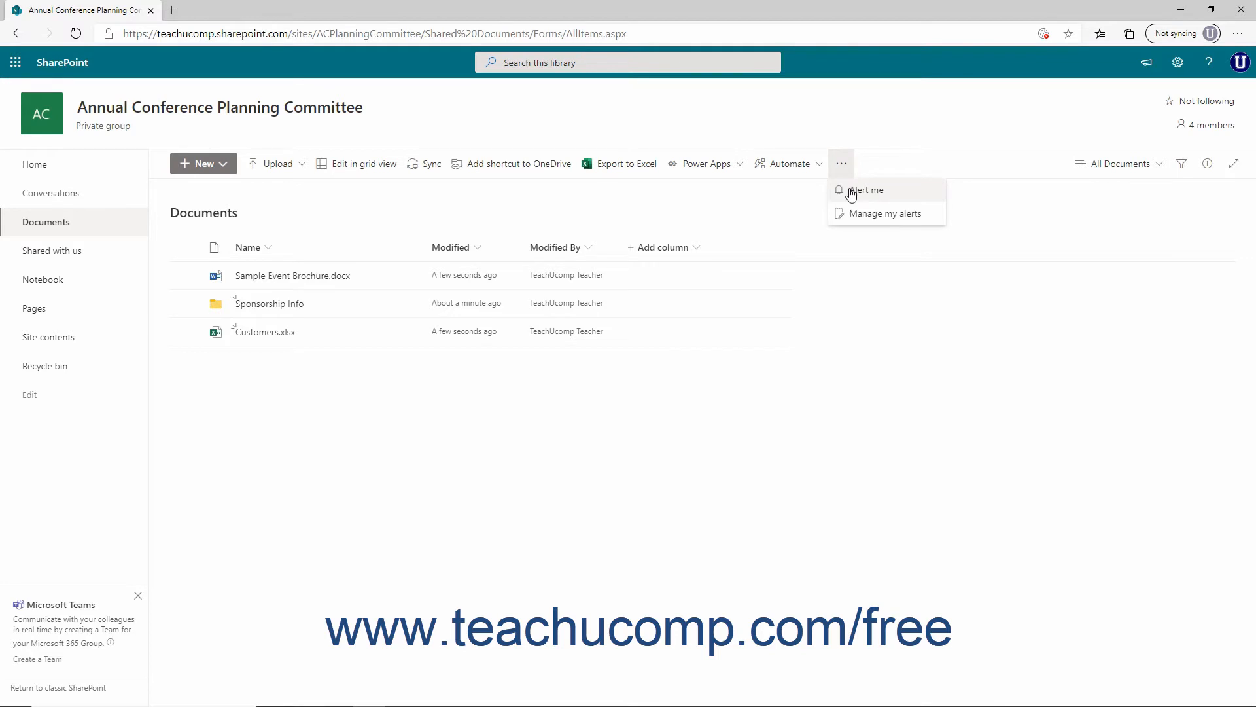
click(851, 191)
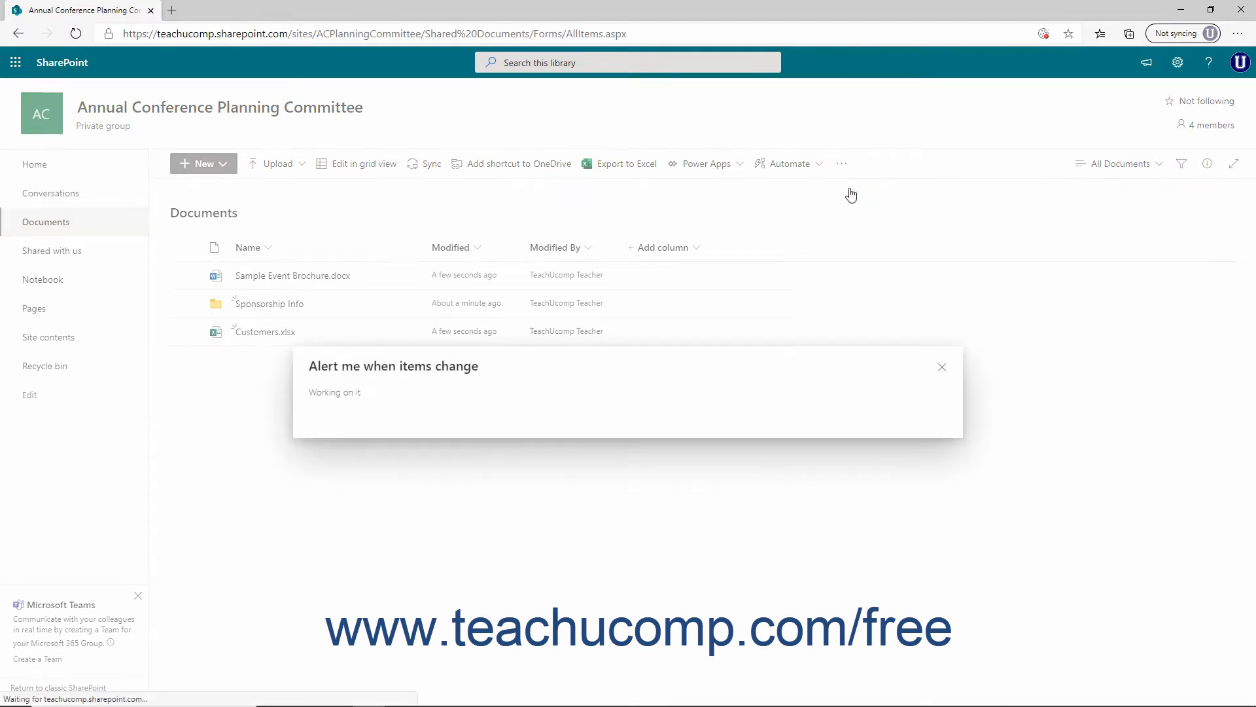
click(585, 206)
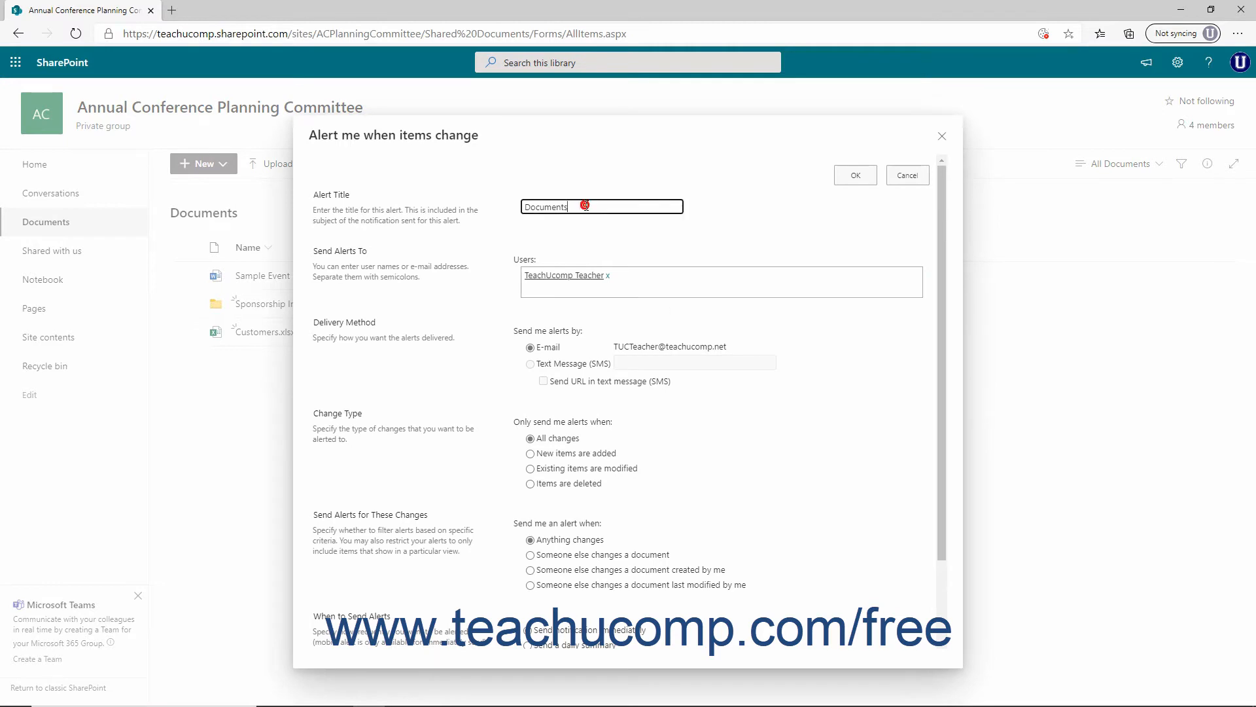
key(Home)
text(New)
click(605, 204)
text(Alert)
click(531, 347)
click(531, 454)
Schedule the alert as a weekly summary on Saturday at 9:00 AM and save it
scroll(531, 567, down, 2)
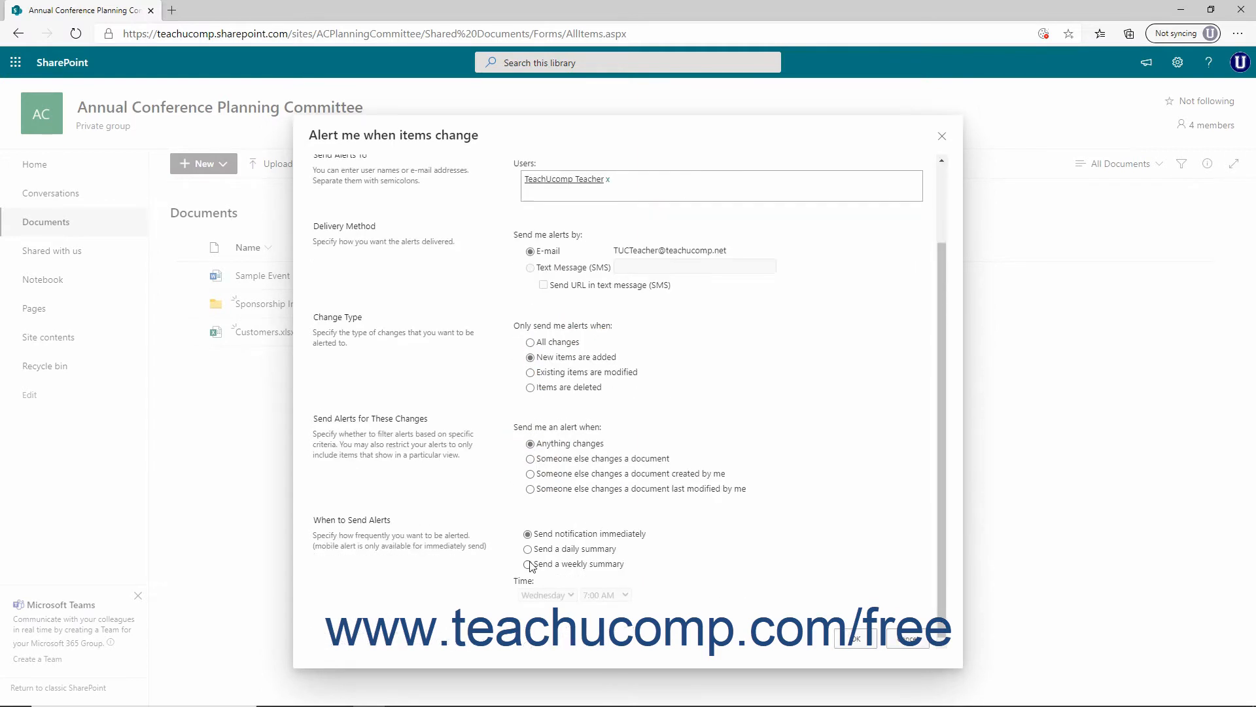
click(529, 565)
click(572, 595)
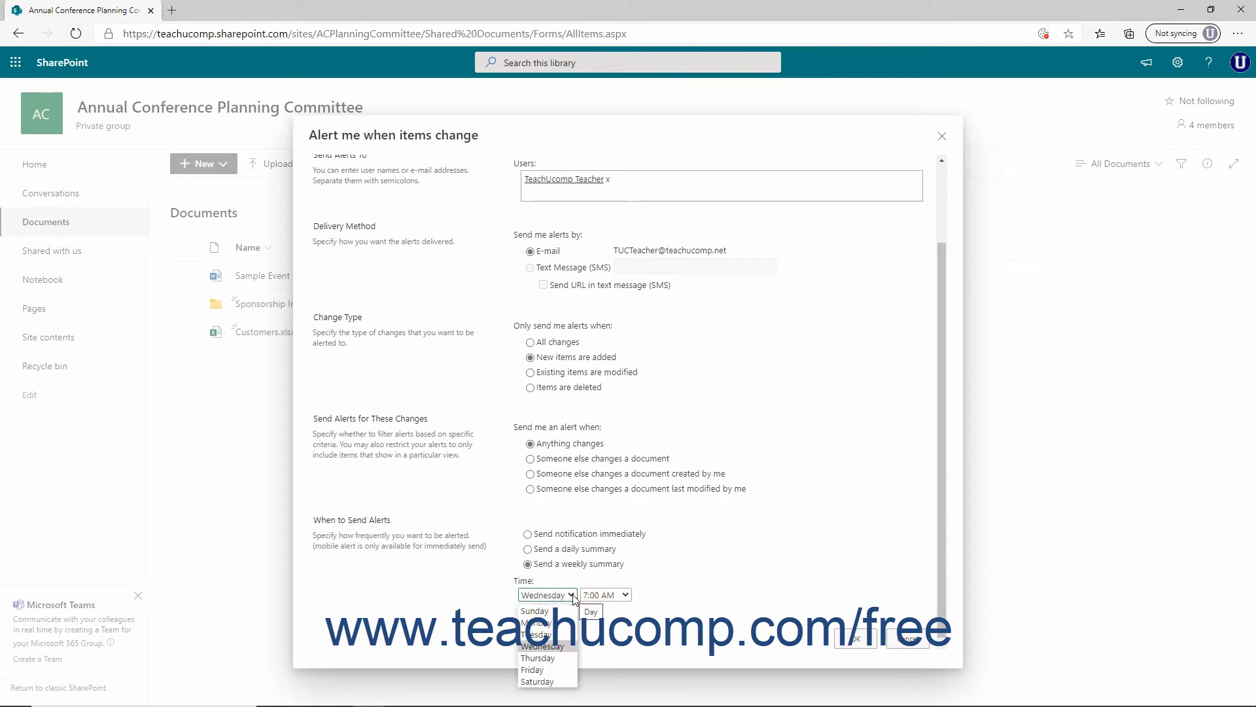
click(561, 682)
click(626, 595)
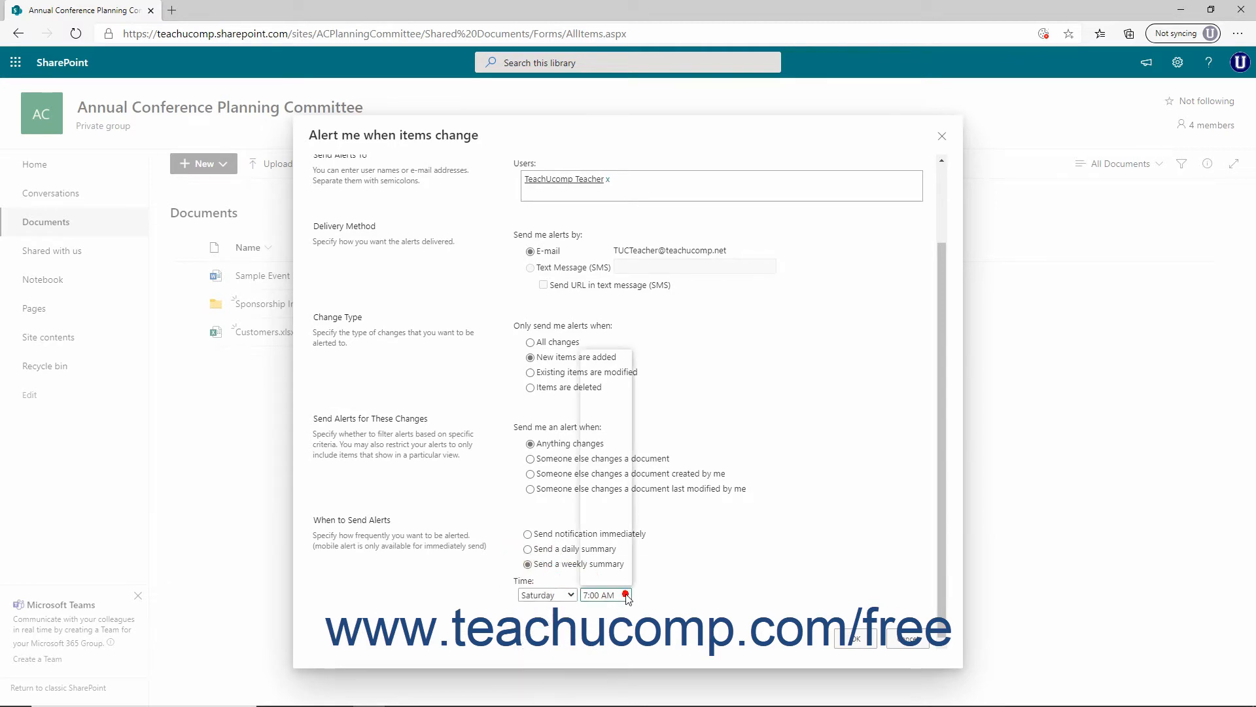
click(605, 465)
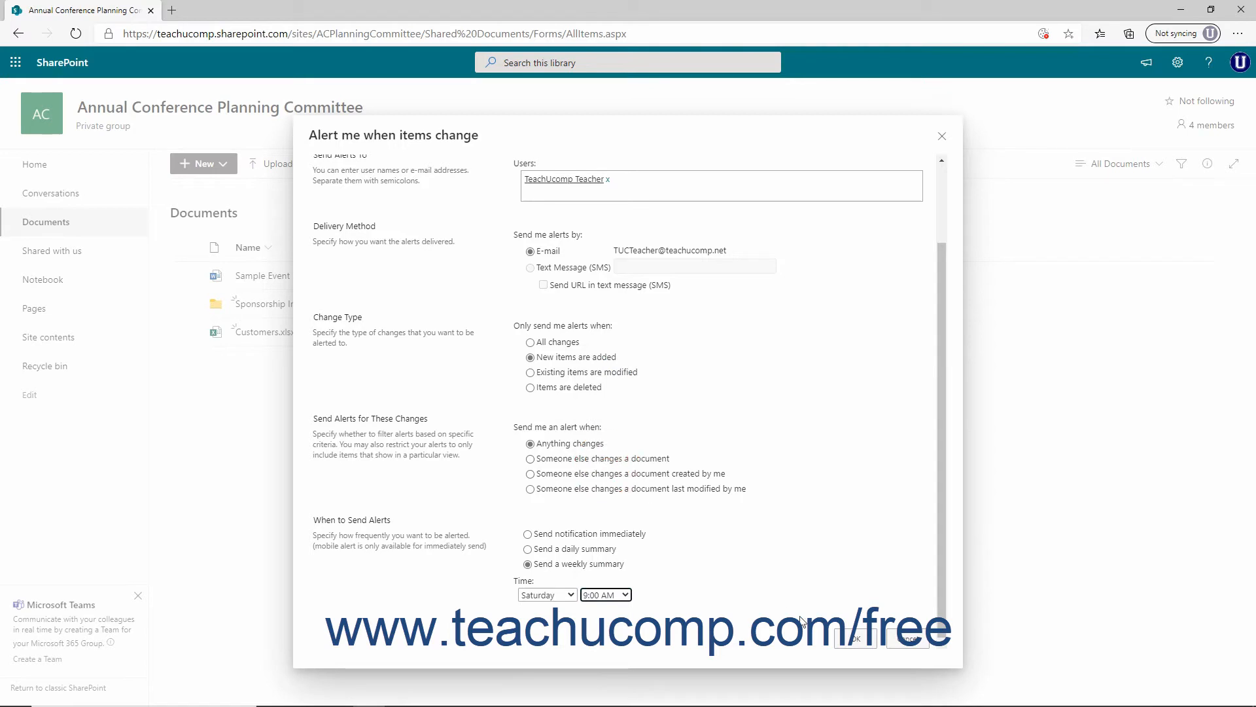
click(856, 638)
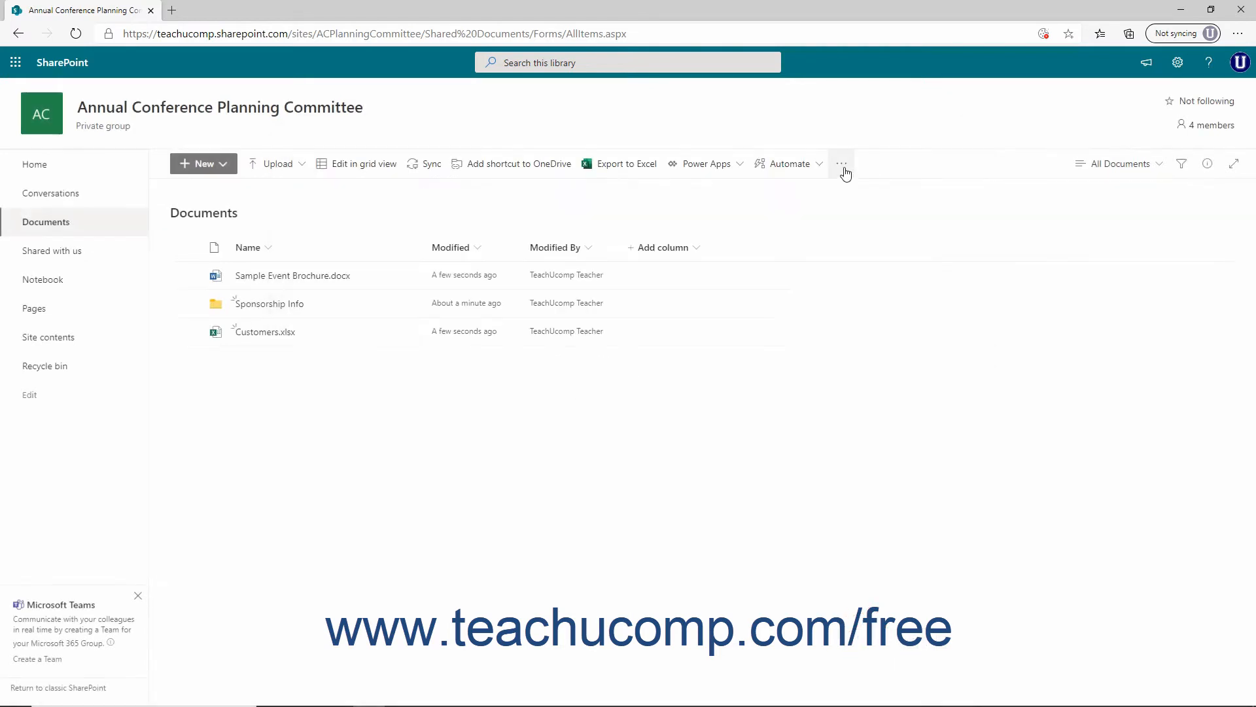
Delete New Documents Alert from the site's alerts and return to the Documents library
click(843, 165)
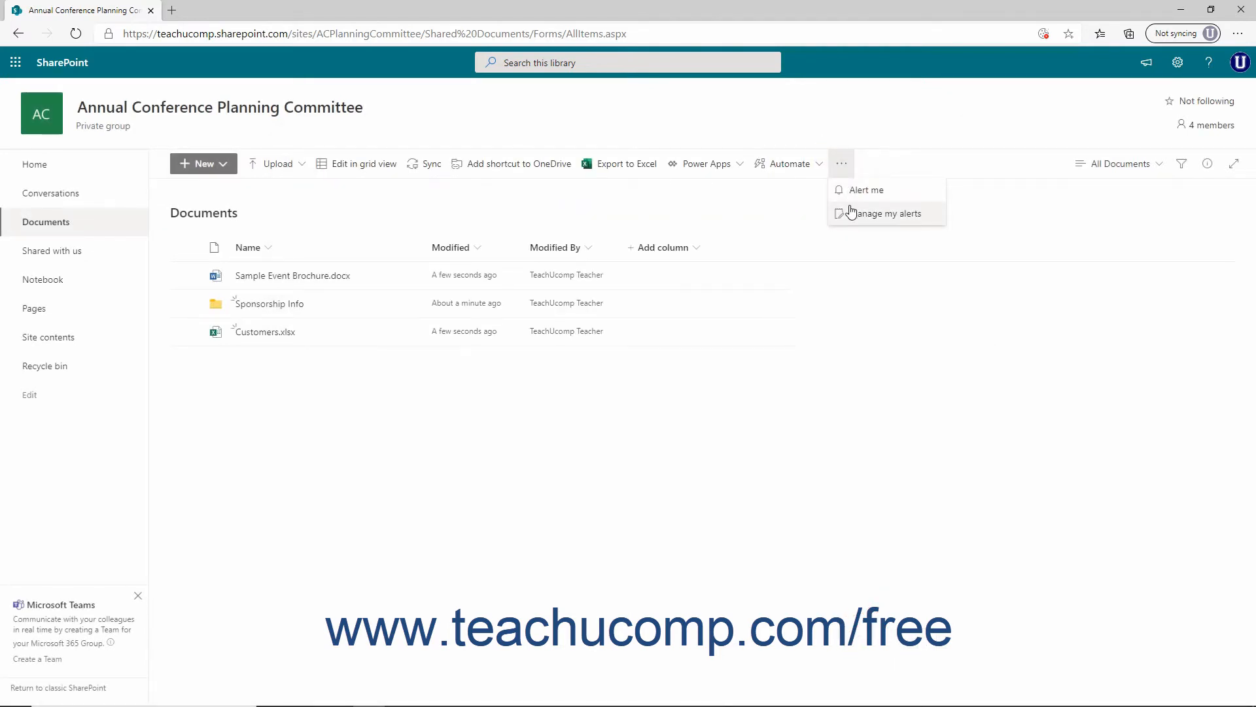
click(850, 212)
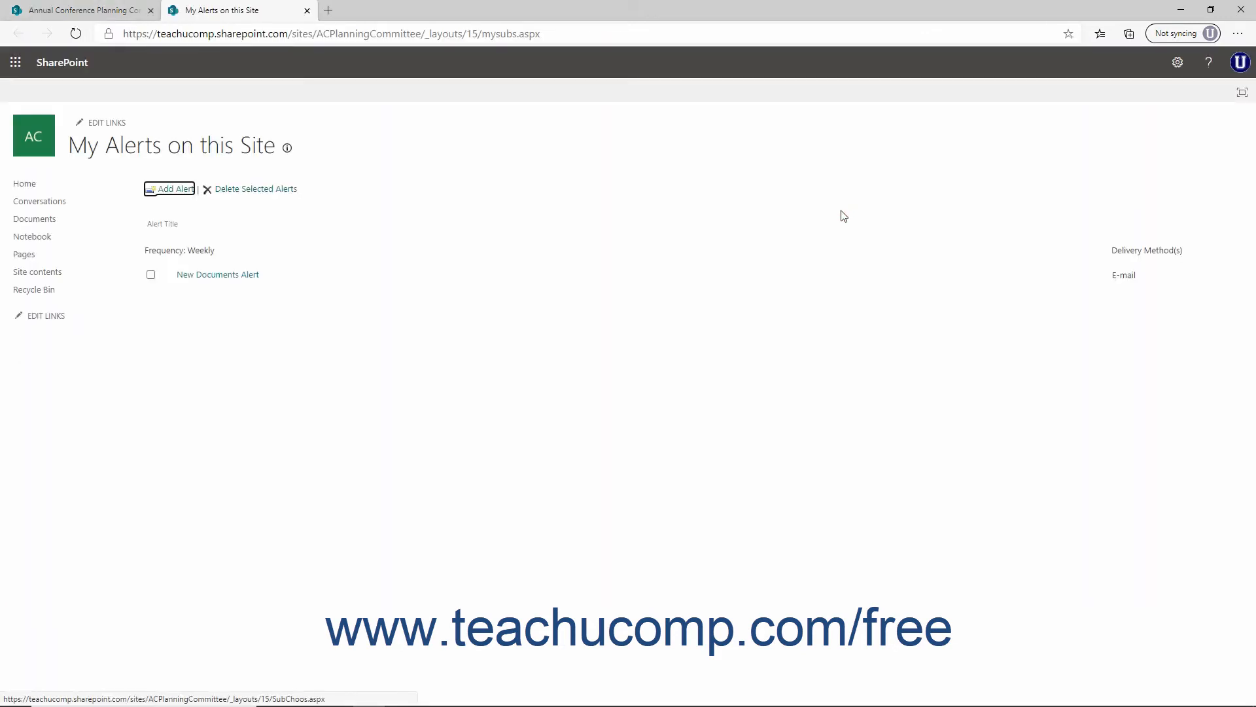
click(151, 274)
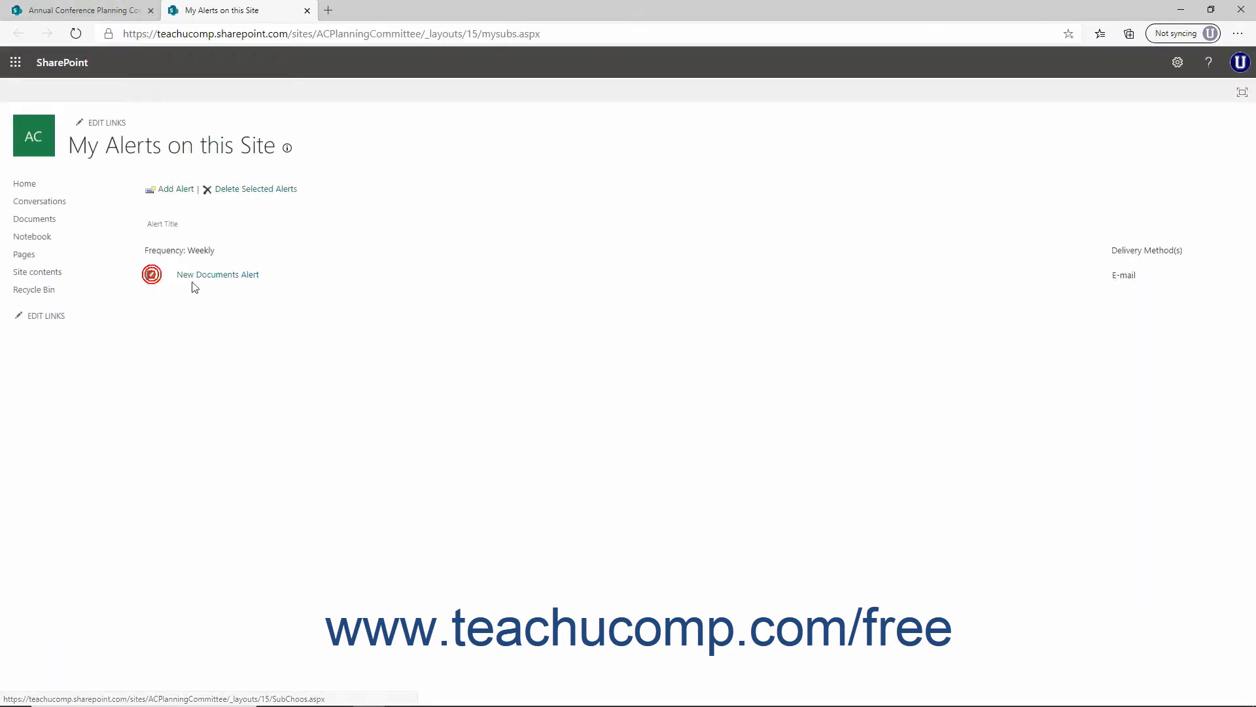
click(257, 190)
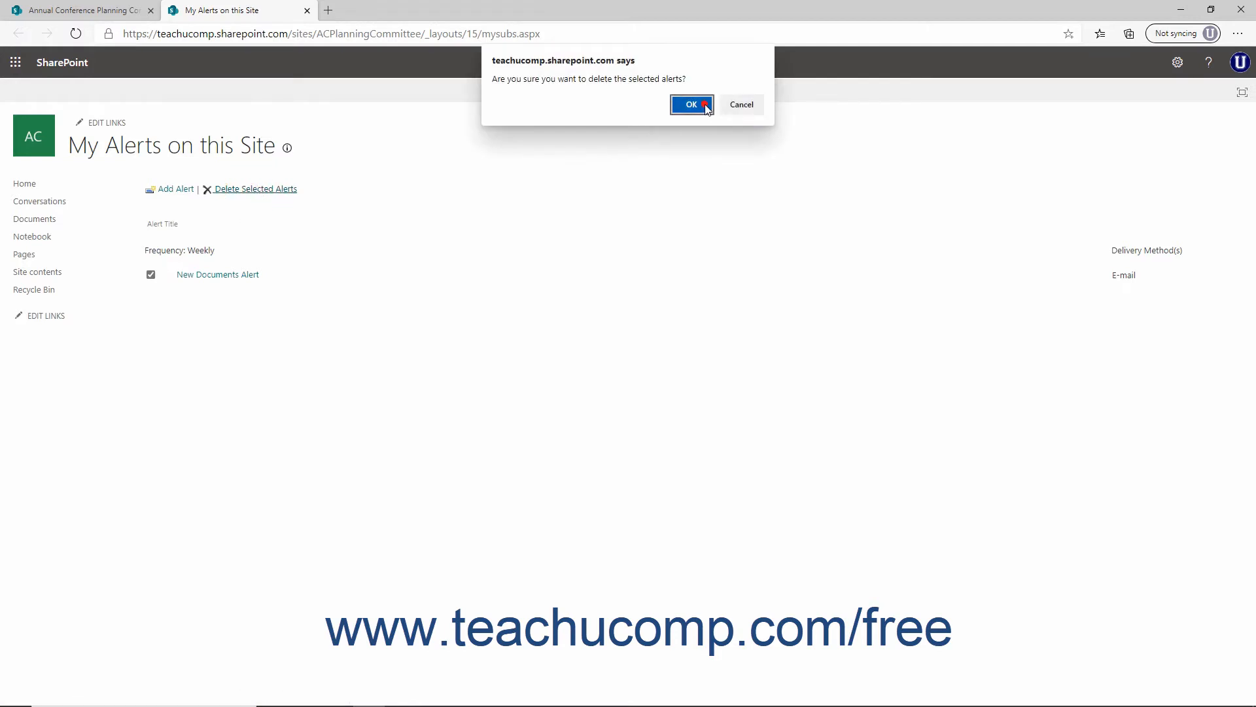
click(695, 105)
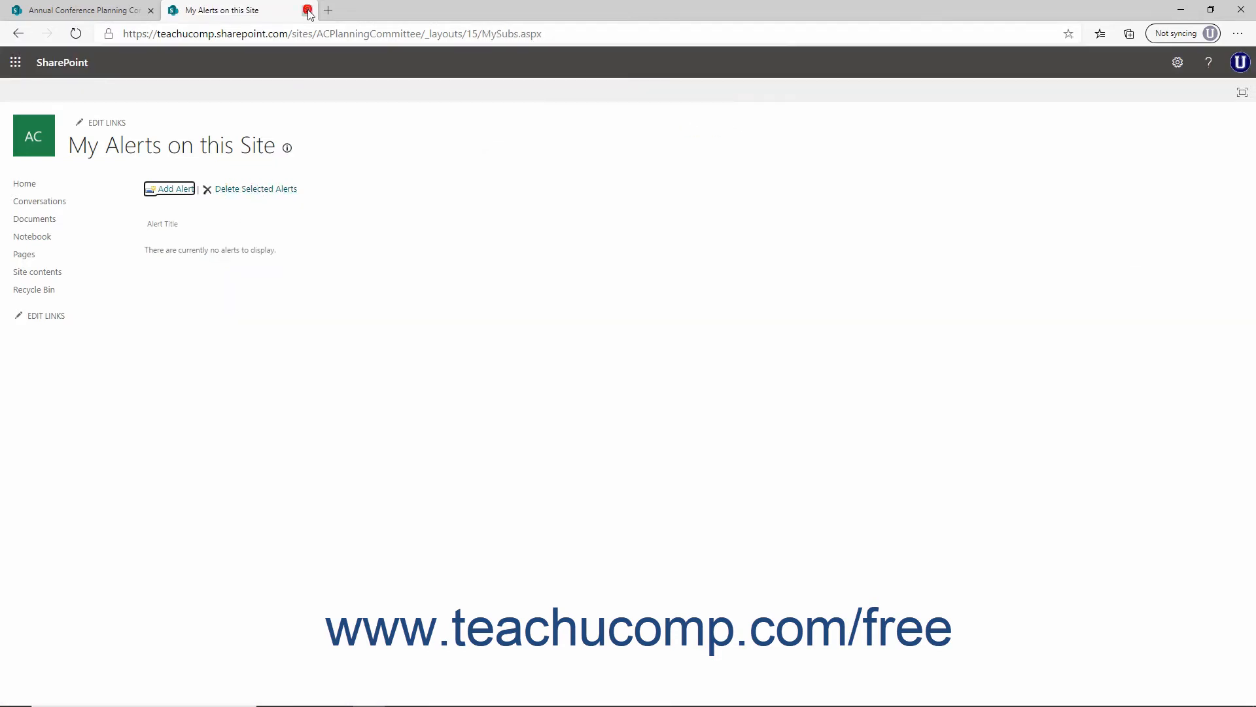
click(307, 10)
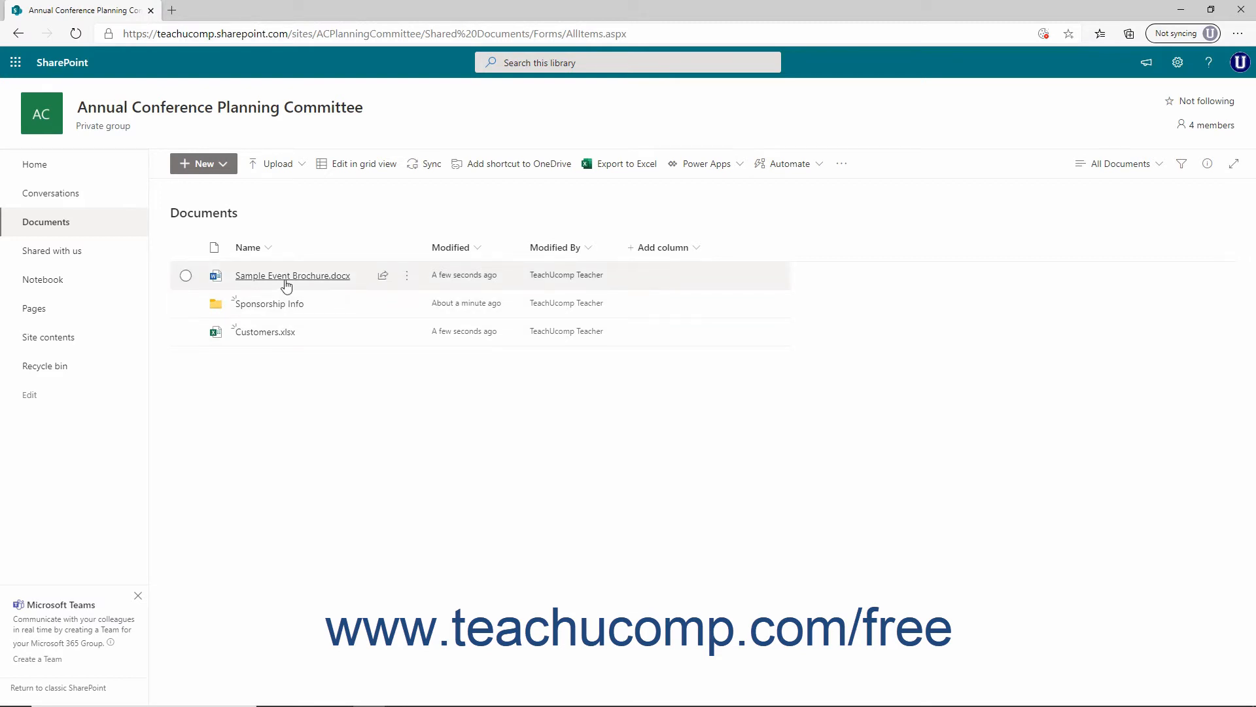
Select Sample Event Brochure.docx, view it in Word in the browser, and return to the library
mouse_move(286, 286)
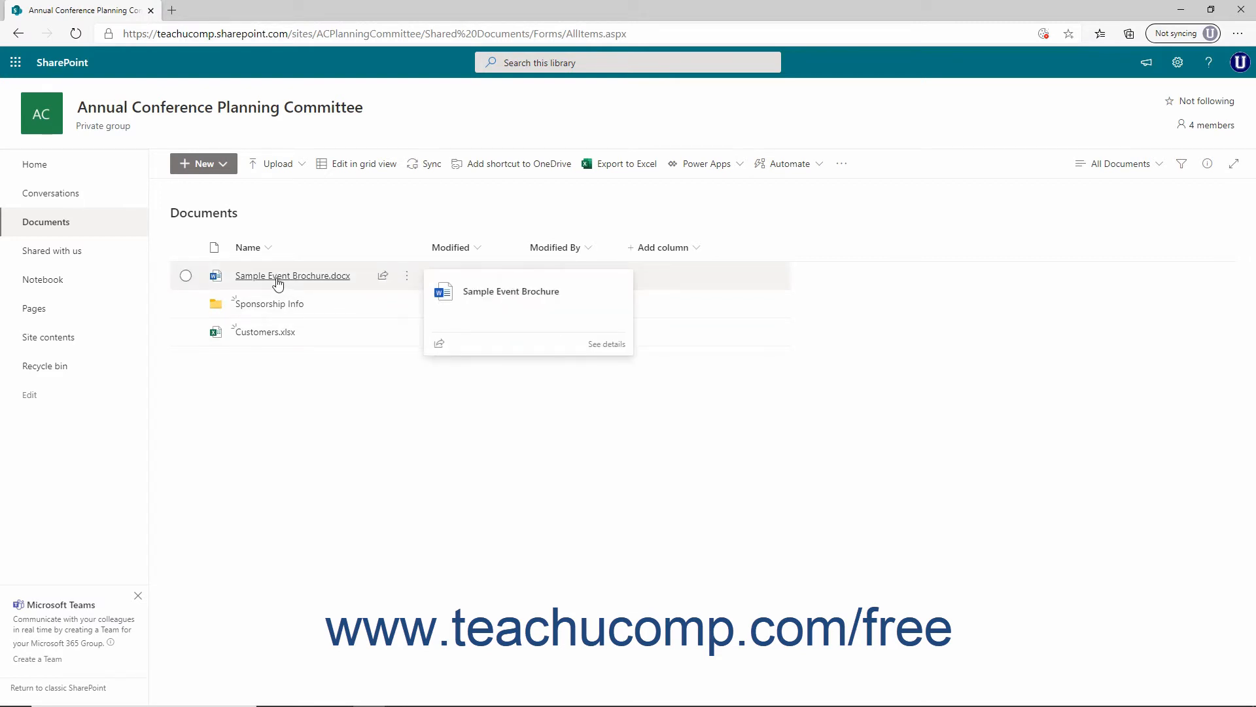
click(186, 275)
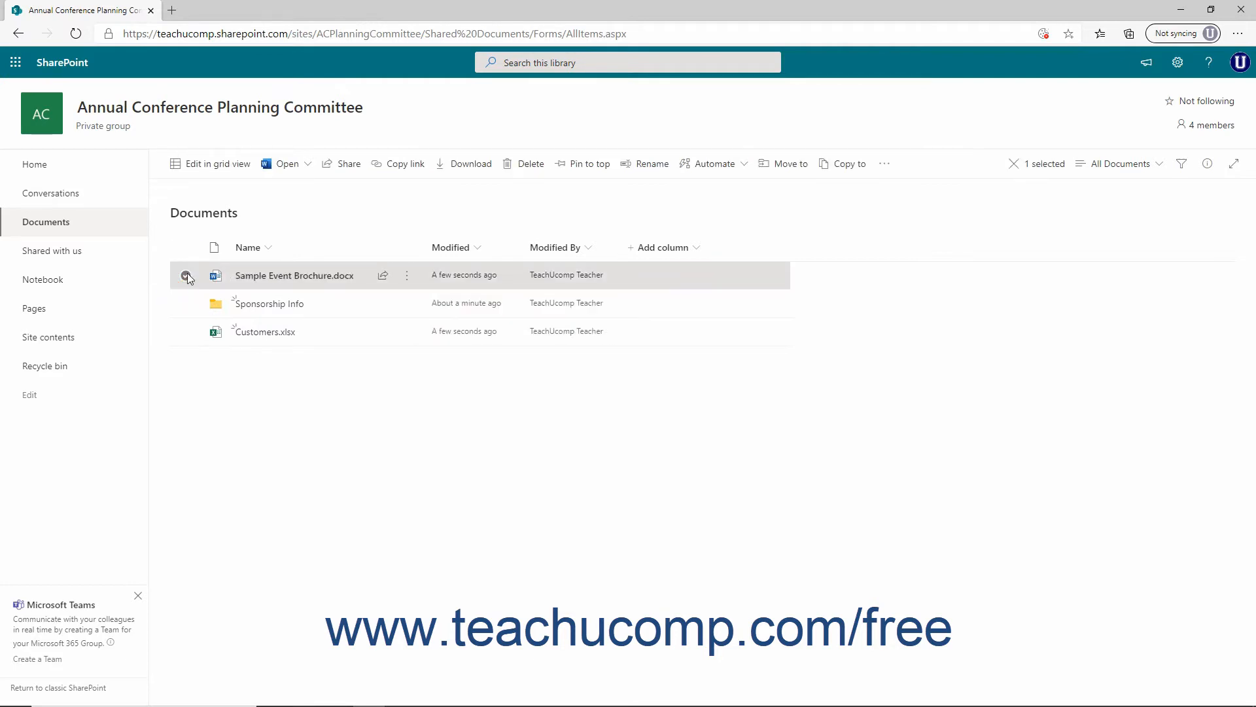
click(185, 276)
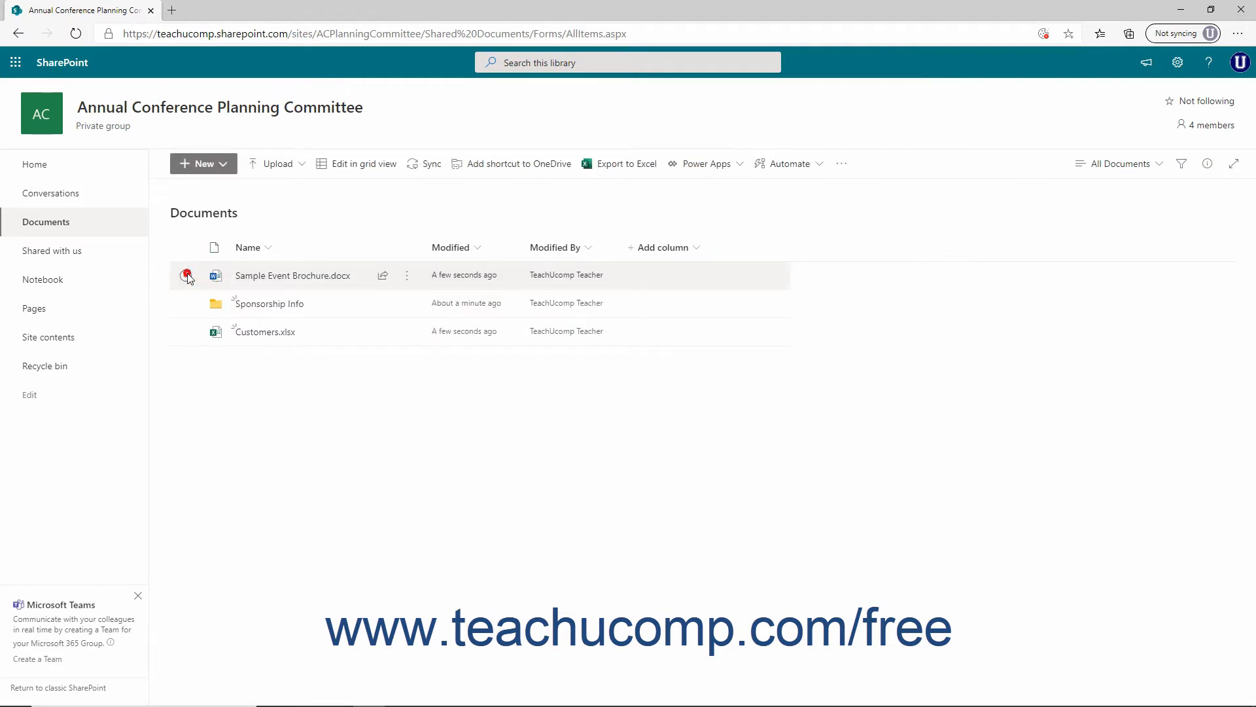
click(186, 276)
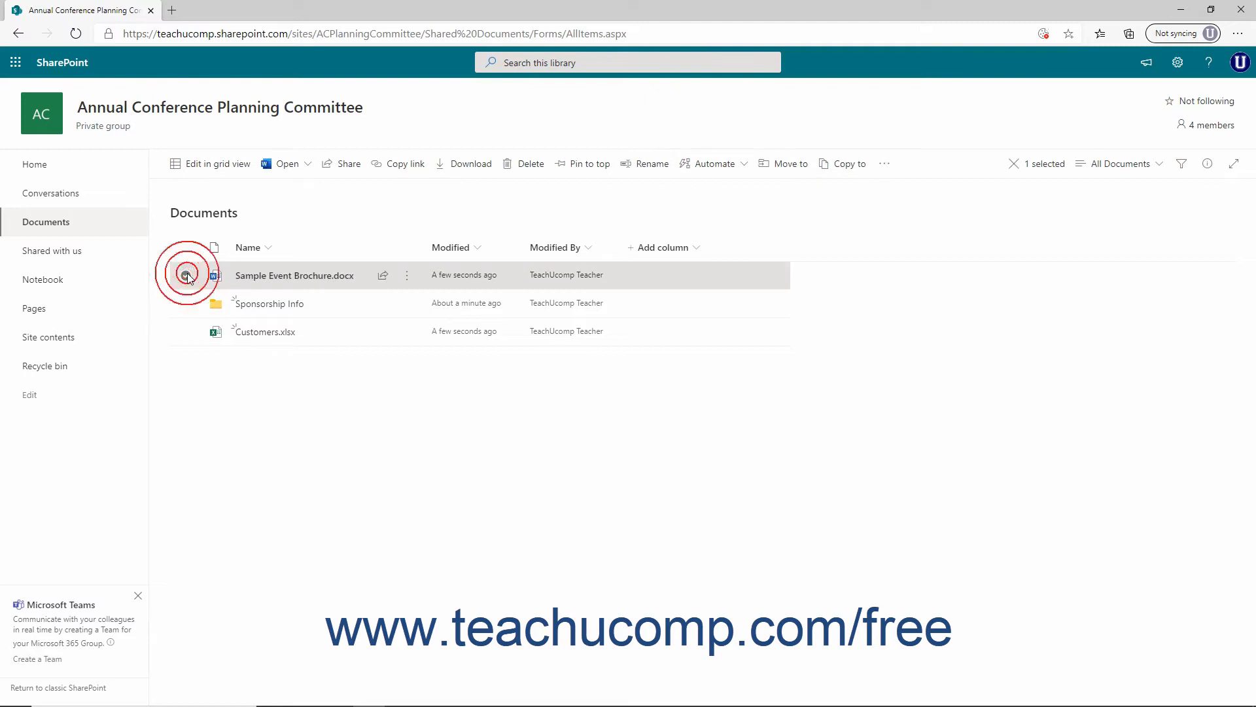
click(280, 167)
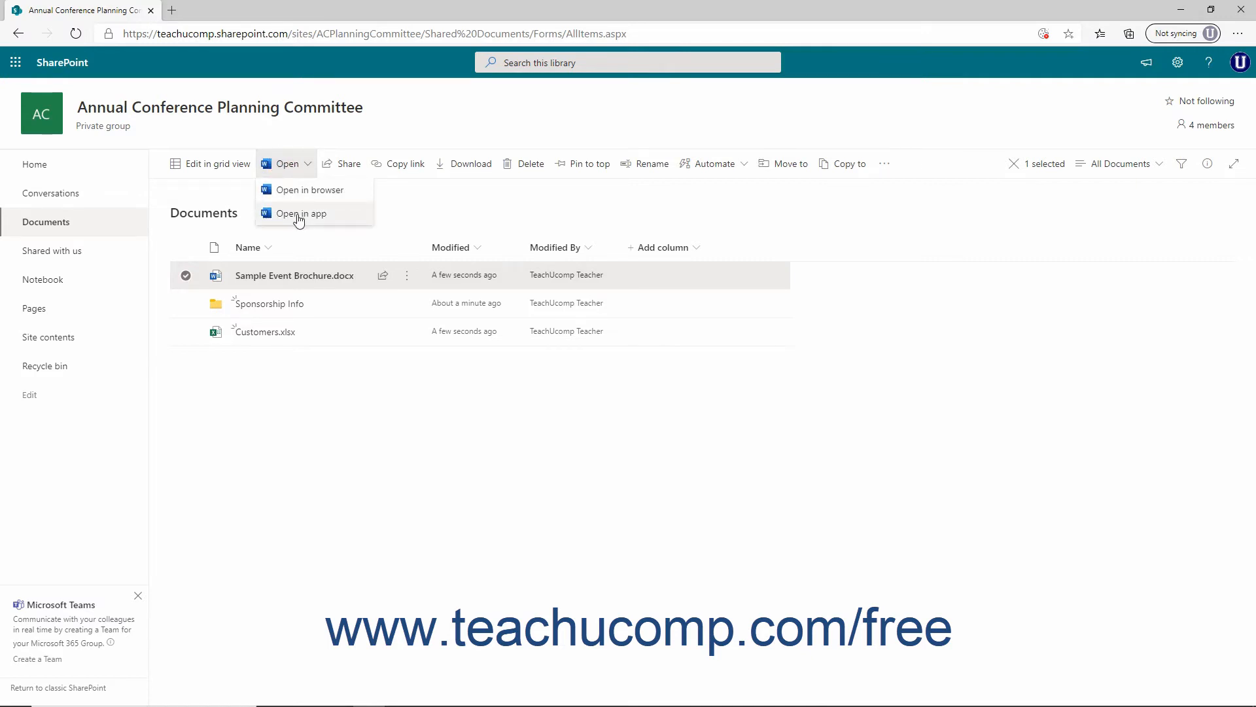
click(302, 190)
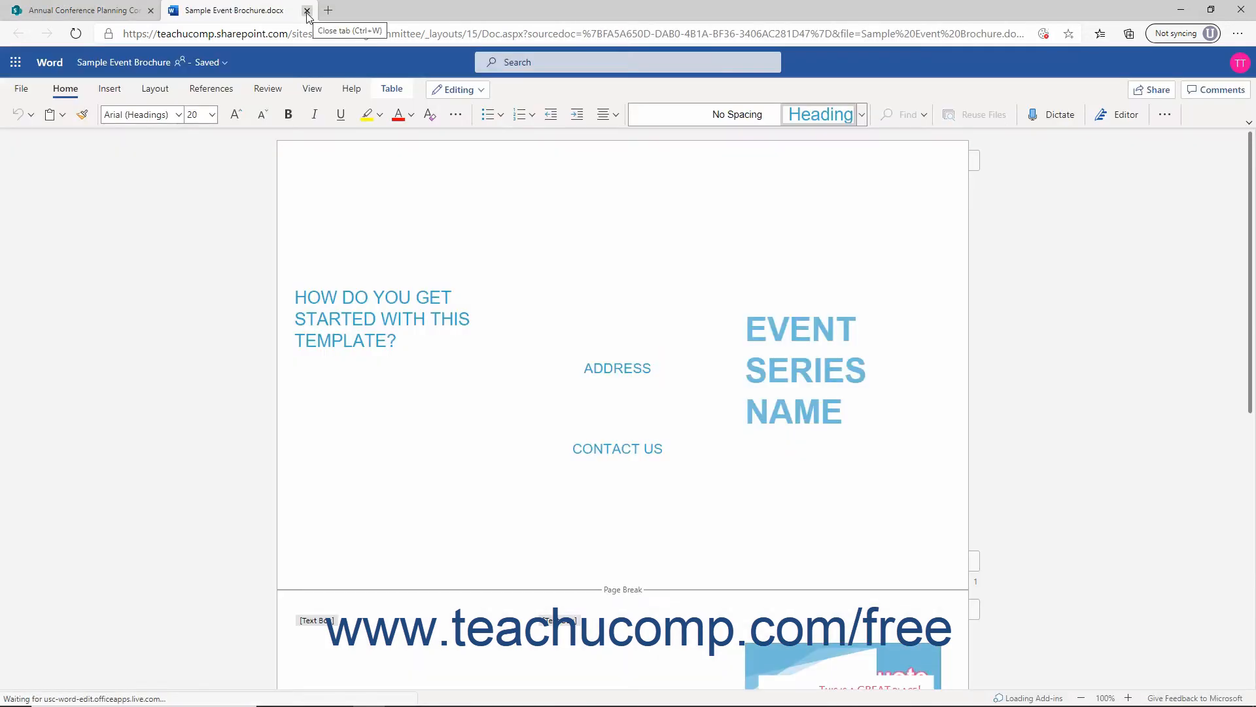
click(307, 11)
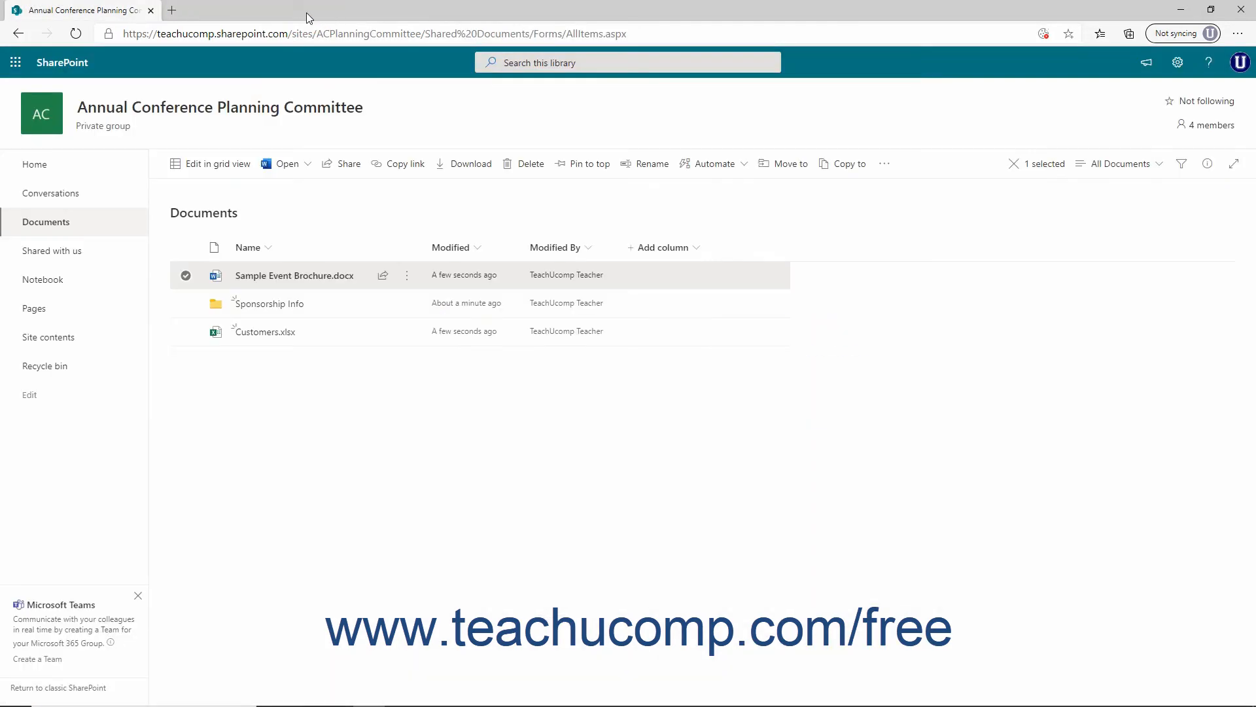
Examine the link-sharing options for Sample Event Brochure.docx without sending a link
mouse_move(358, 278)
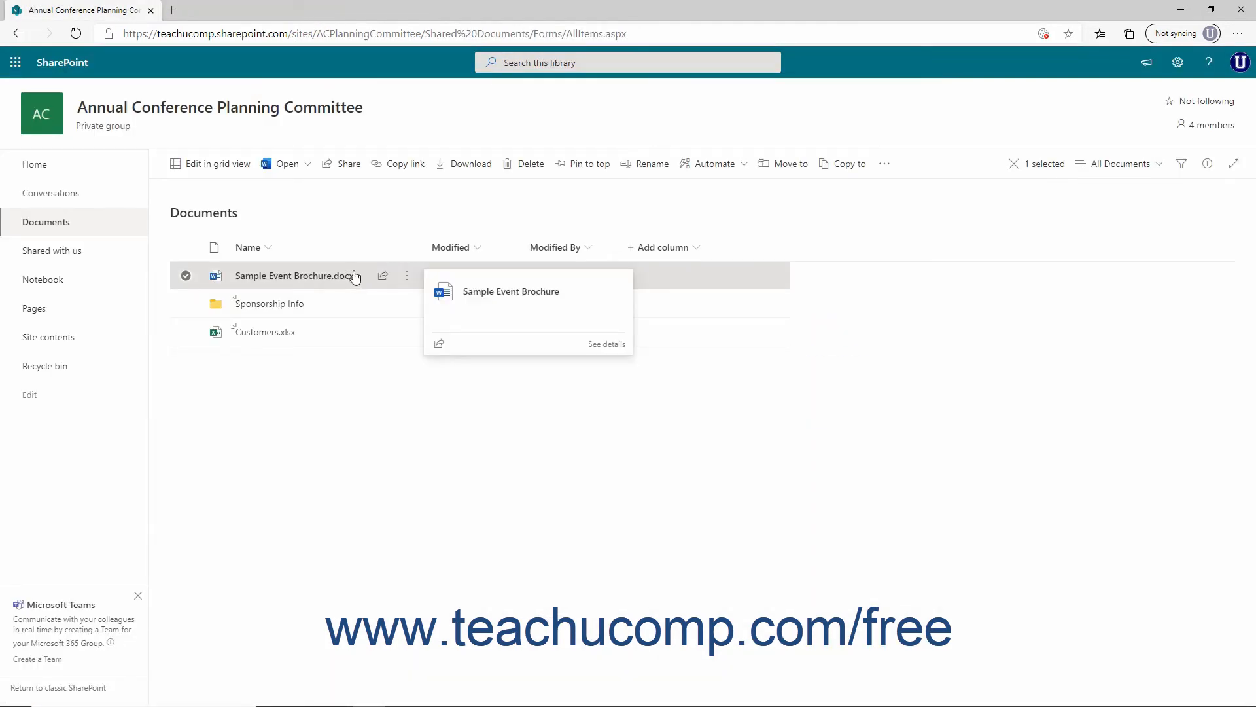
click(356, 168)
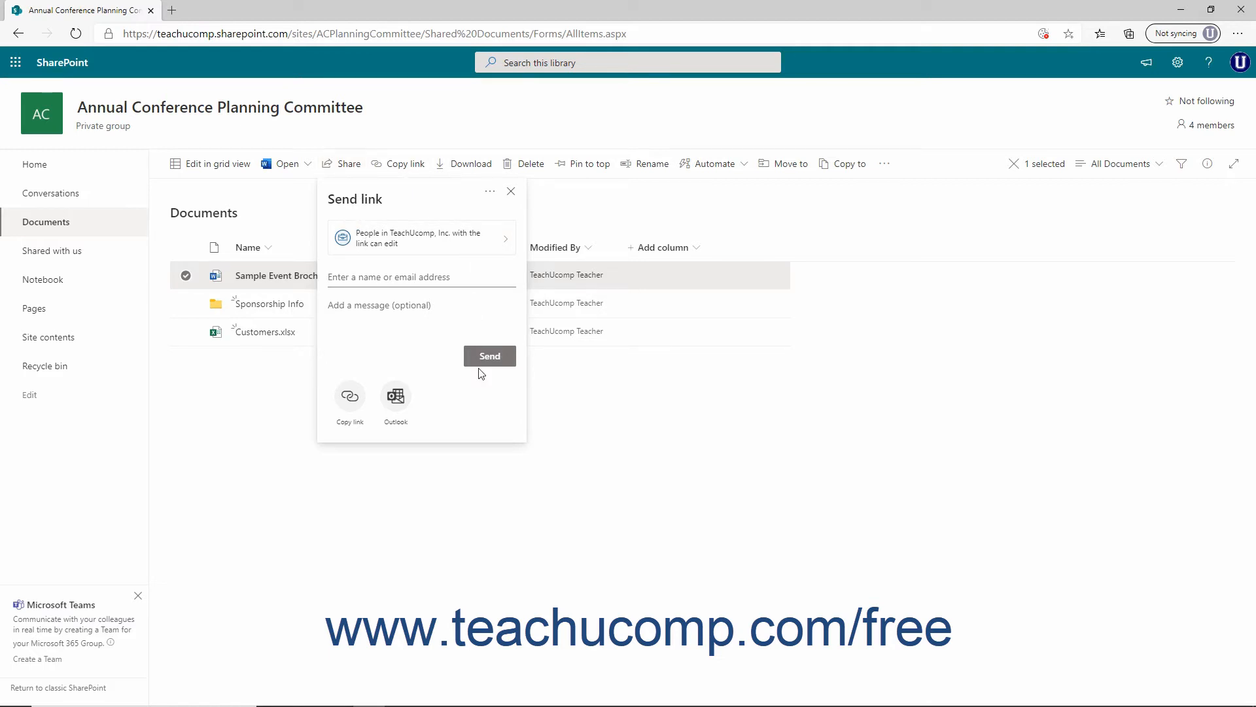
click(511, 192)
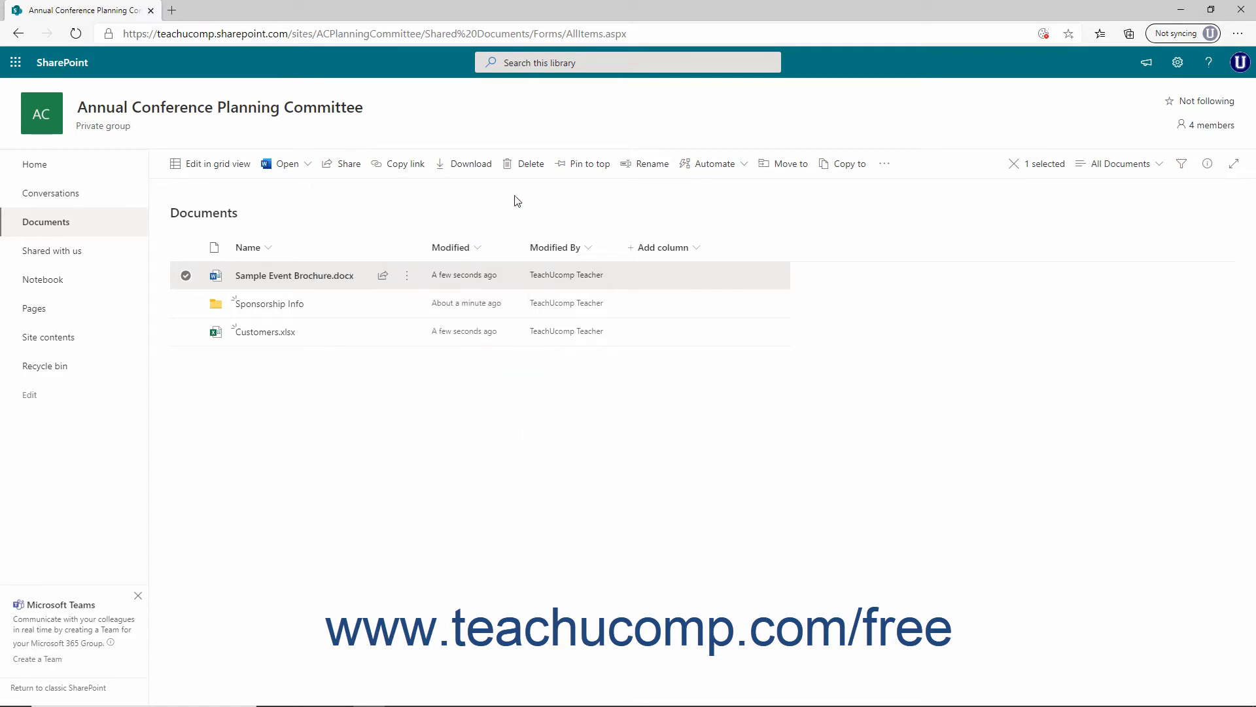
Download a copy of Sample Event Brochure.docx, and delete the file from the Documents library
click(486, 171)
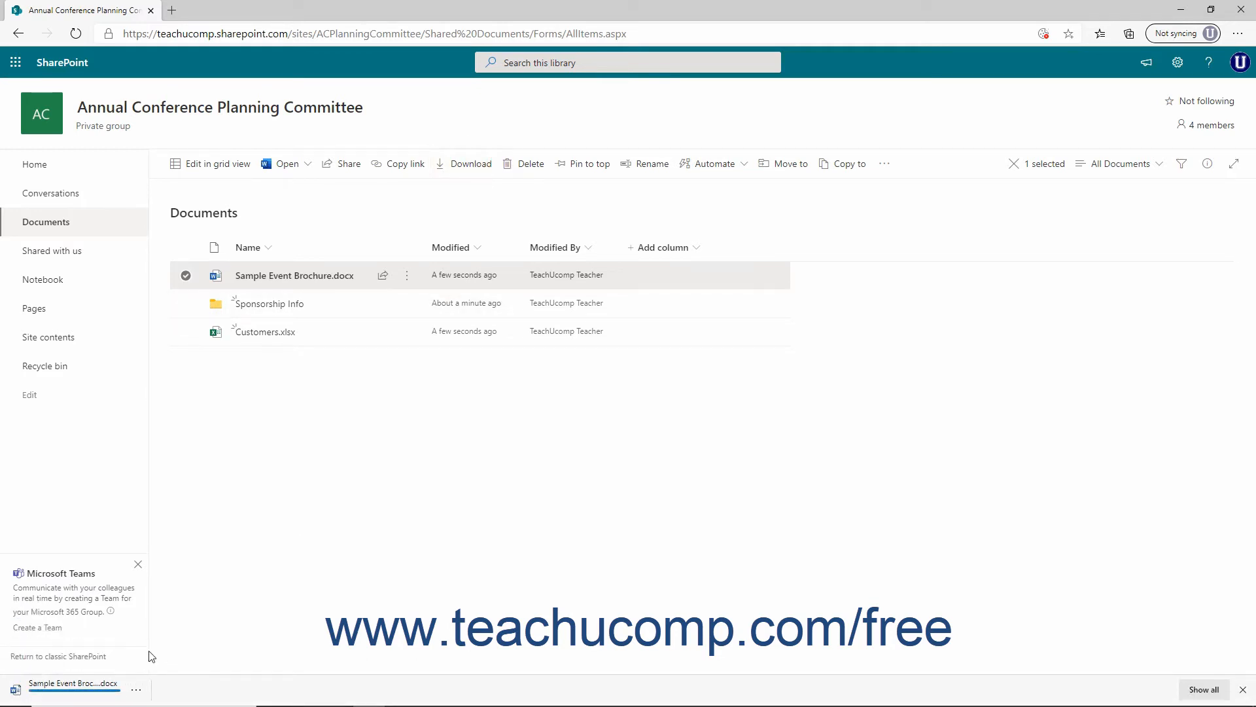
click(137, 689)
click(1240, 691)
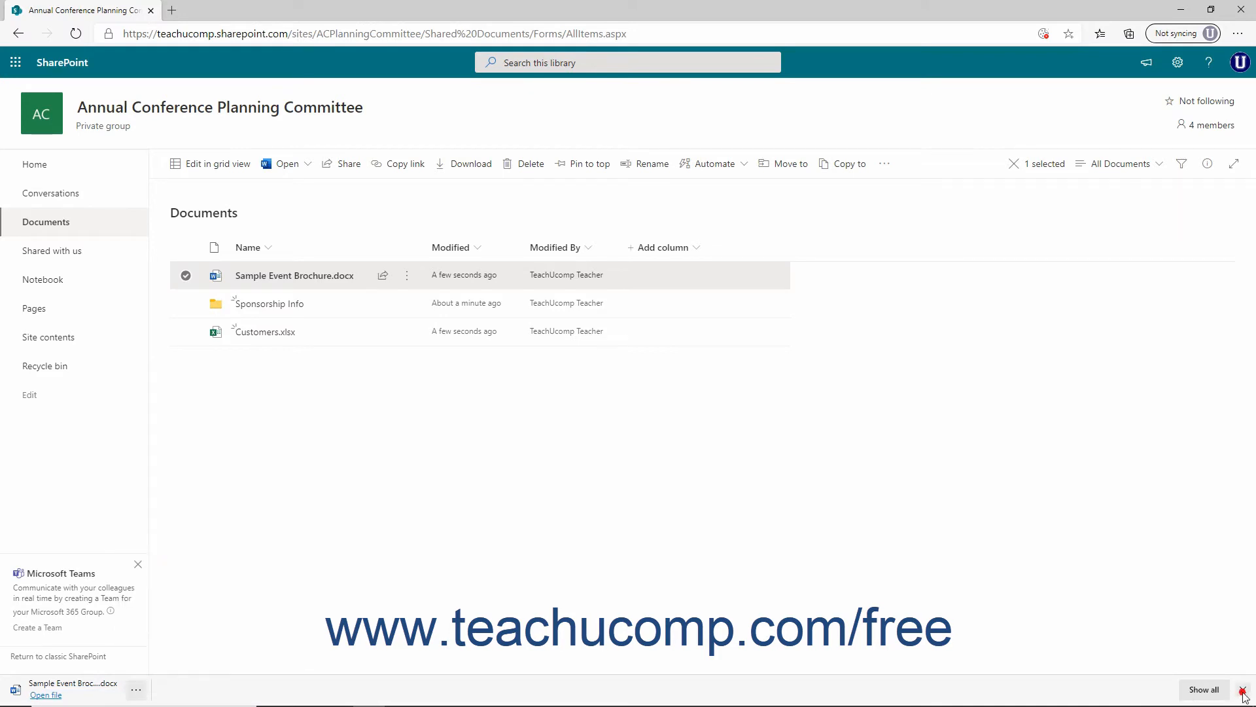
click(1243, 689)
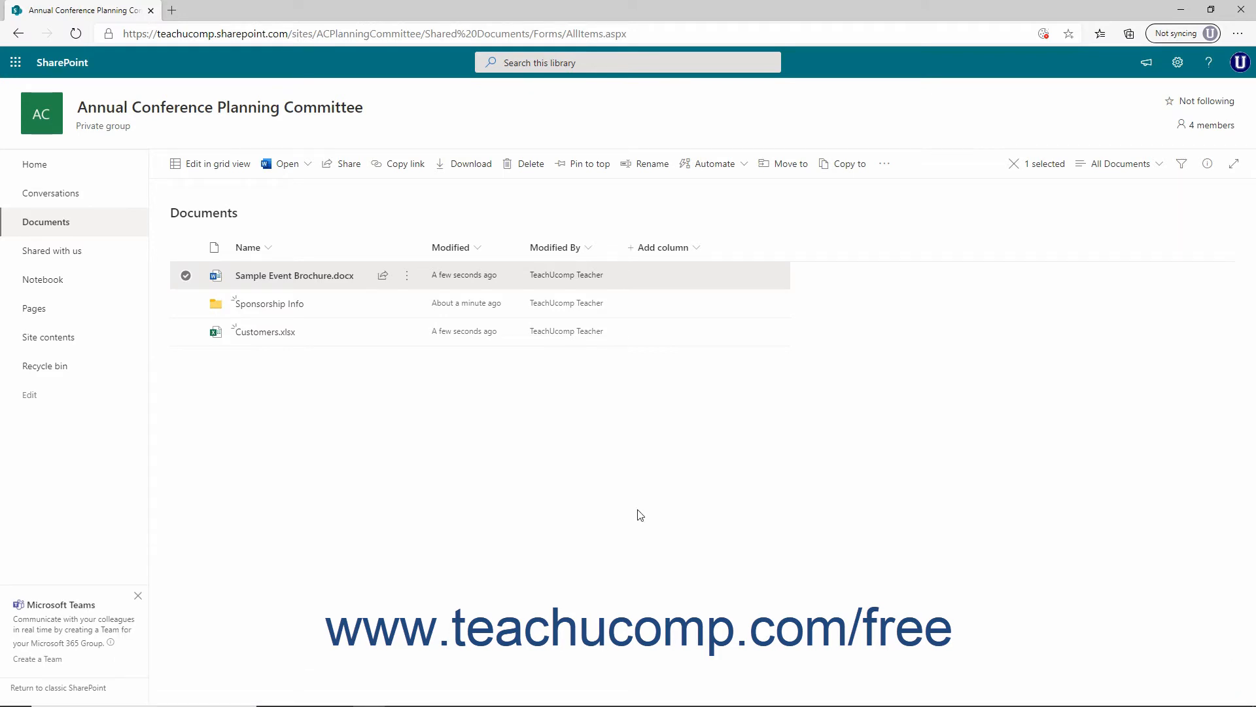
click(524, 167)
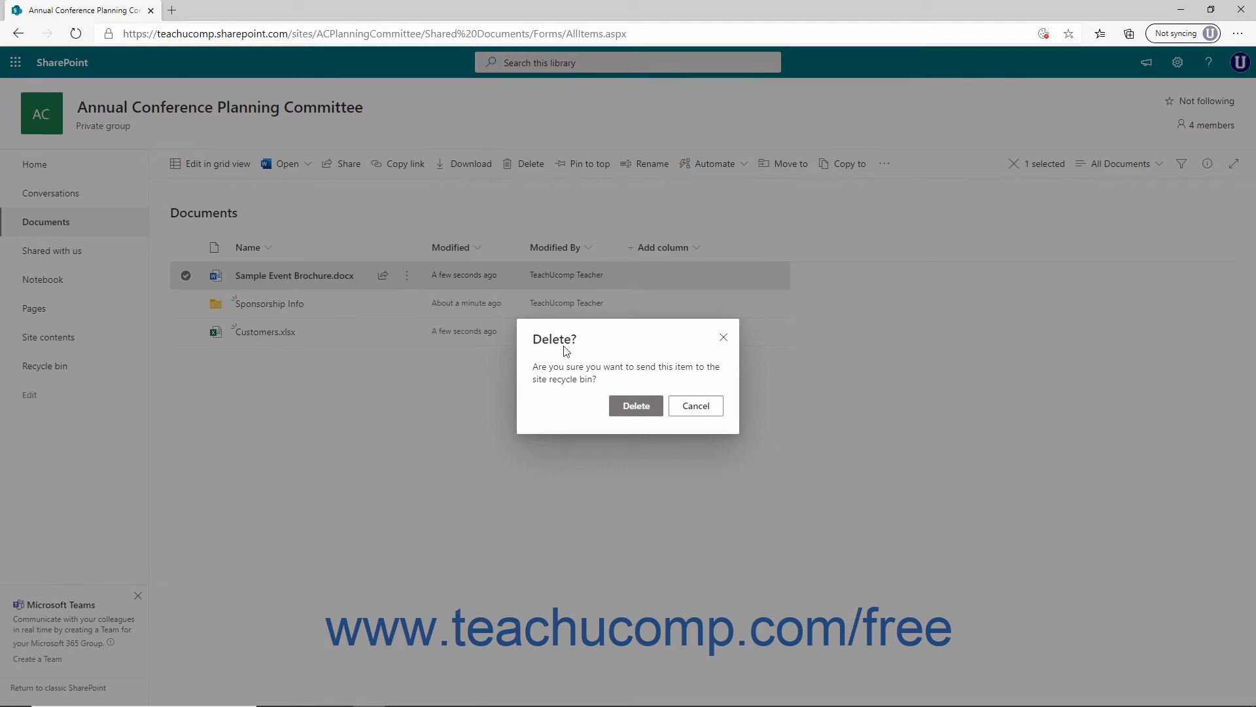
click(632, 409)
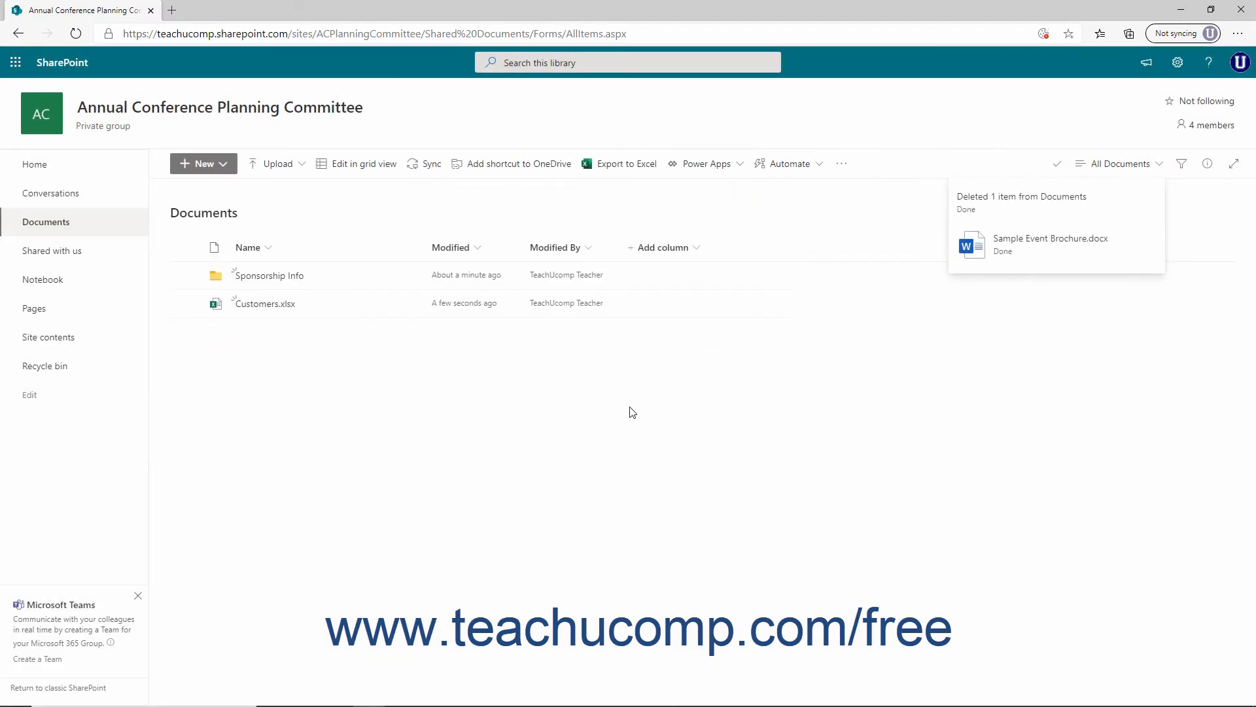
Pin Customers.xlsx to the top of the Documents library and rename it "Customers Who May Sponsor"
click(186, 304)
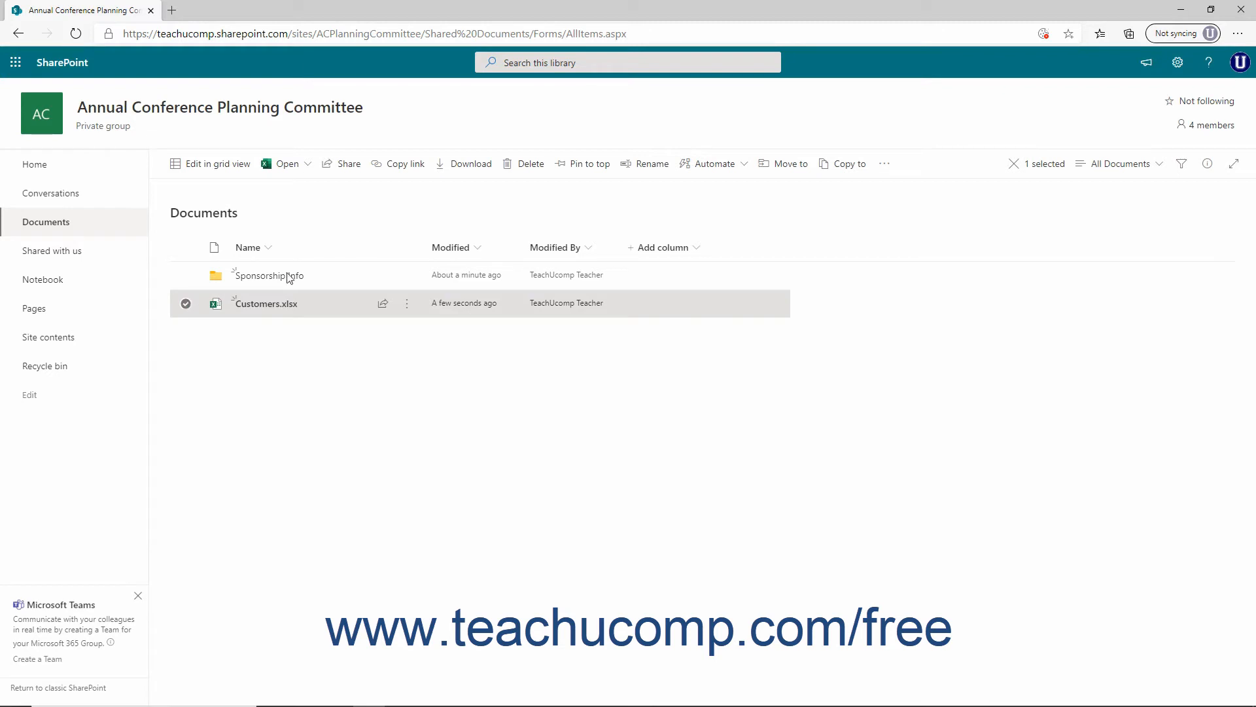
click(599, 171)
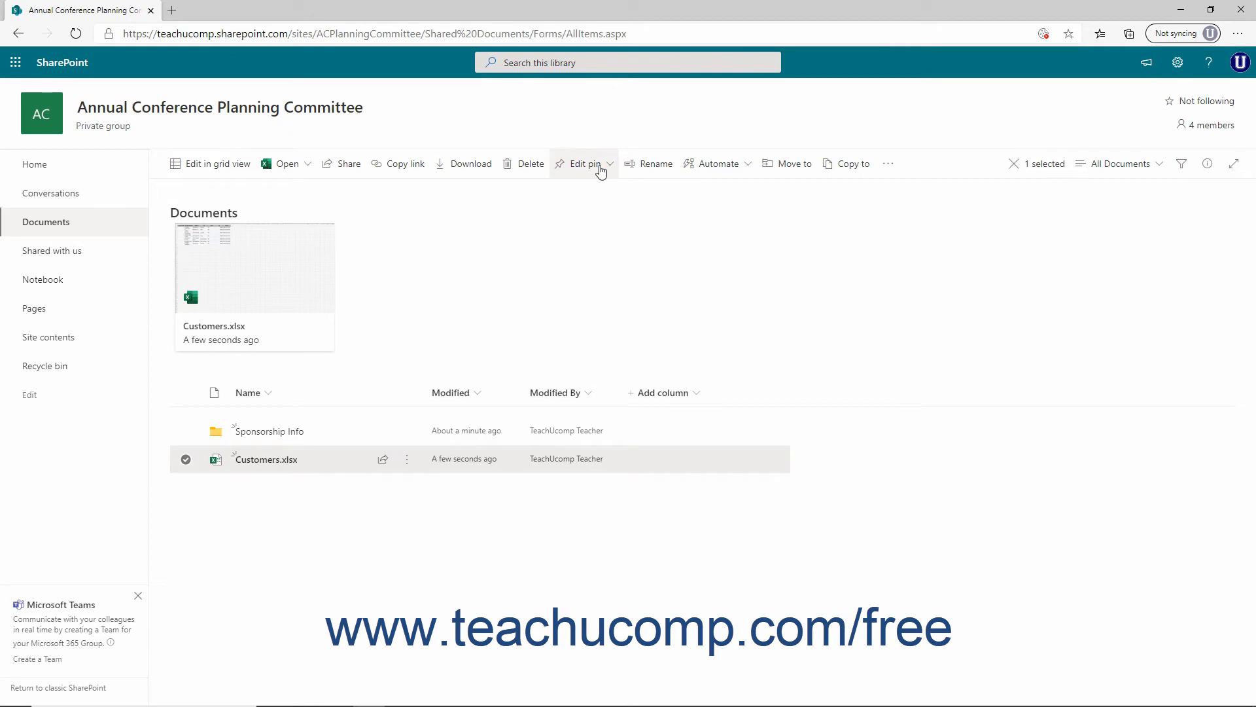
click(645, 167)
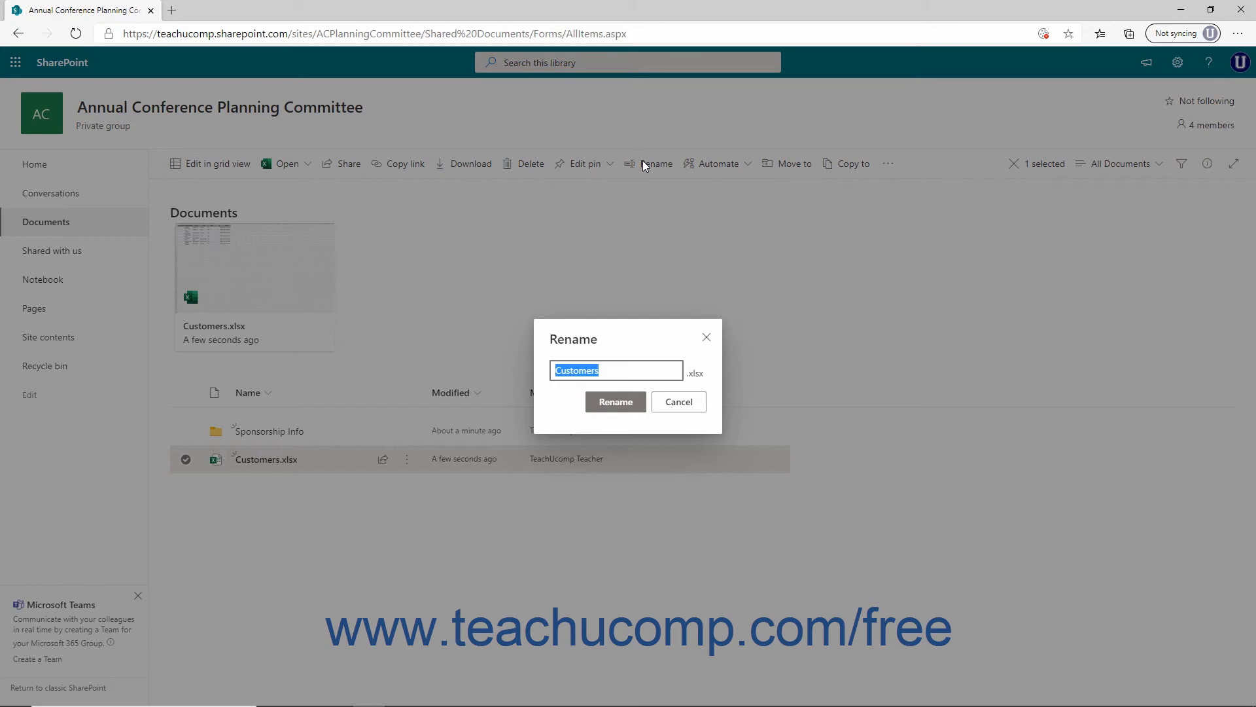
key(End)
text(Who May Sponsor)
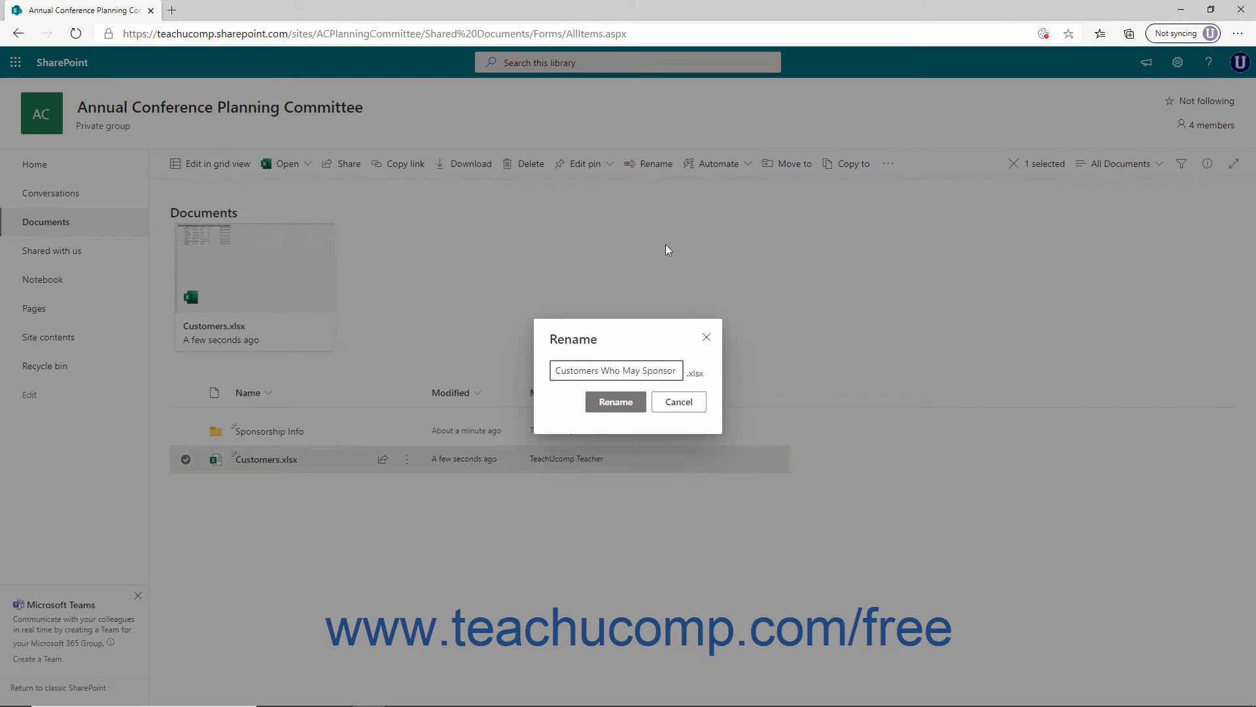
click(628, 401)
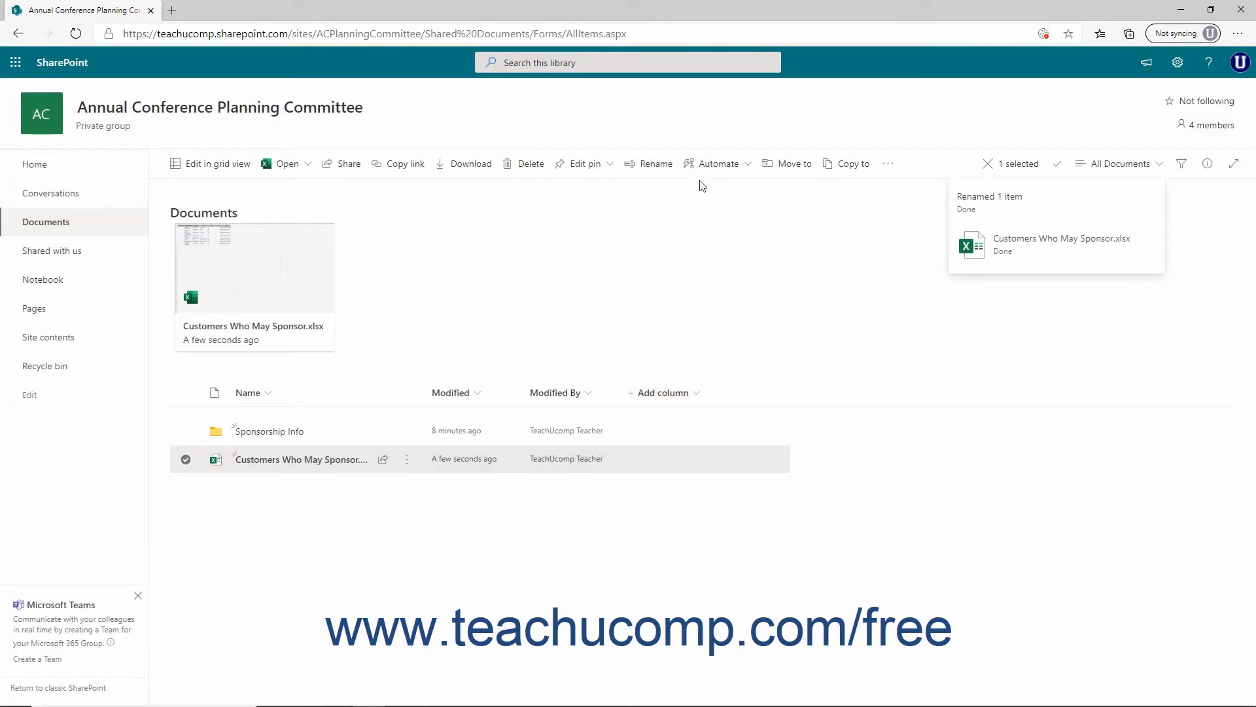
Examine the sign-off and Power Automate flow options available for the customers workbook
click(720, 171)
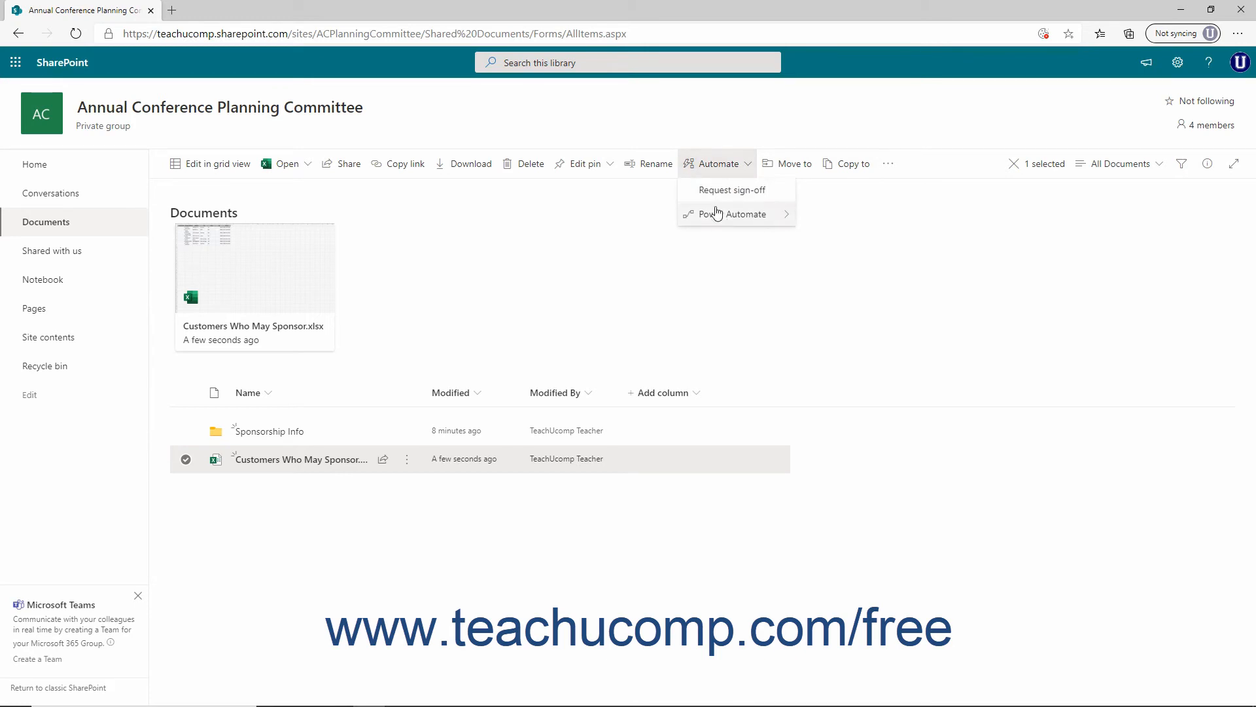
mouse_move(717, 221)
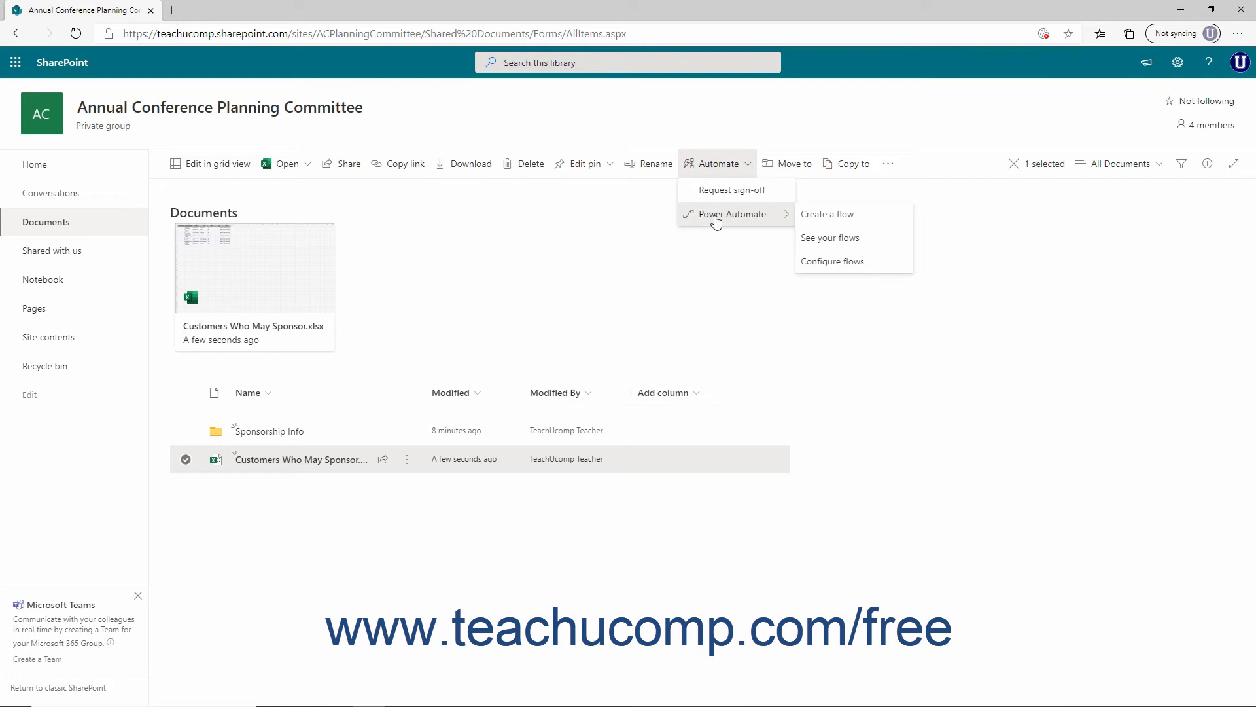
click(635, 272)
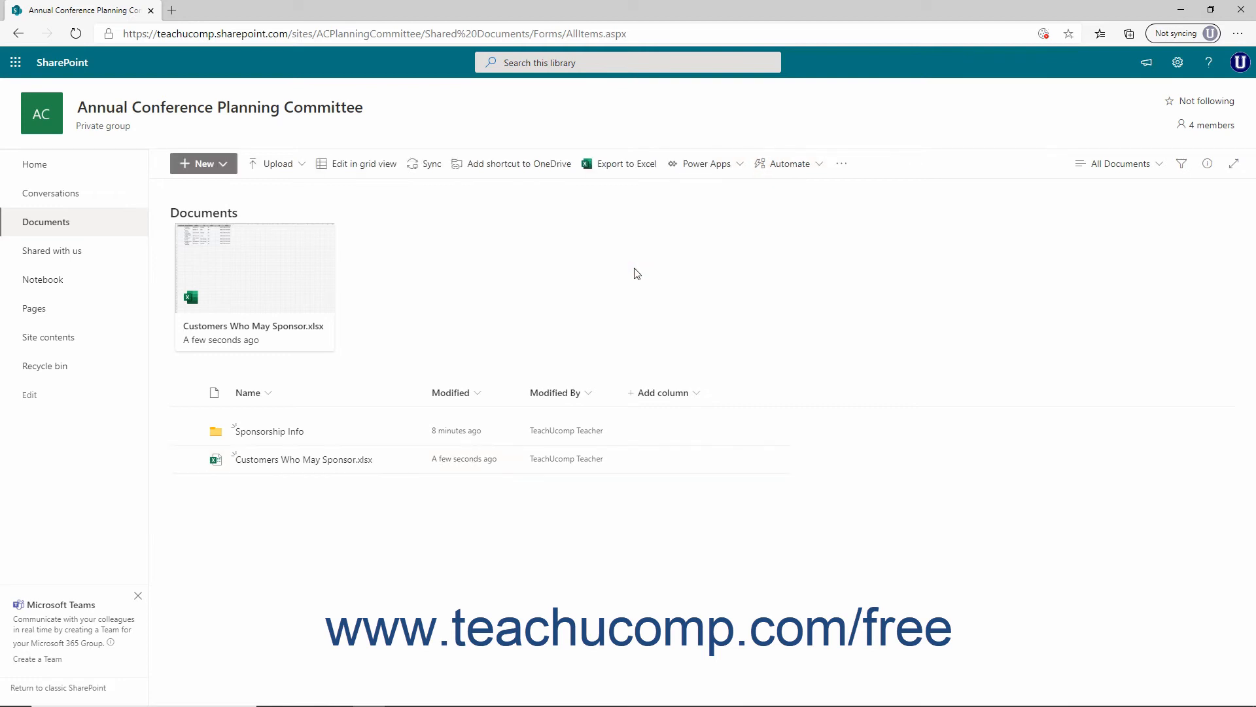
Move Customers Who May Sponsor.xlsx into the Sponsorship Info folder of the current library and open that folder
click(183, 461)
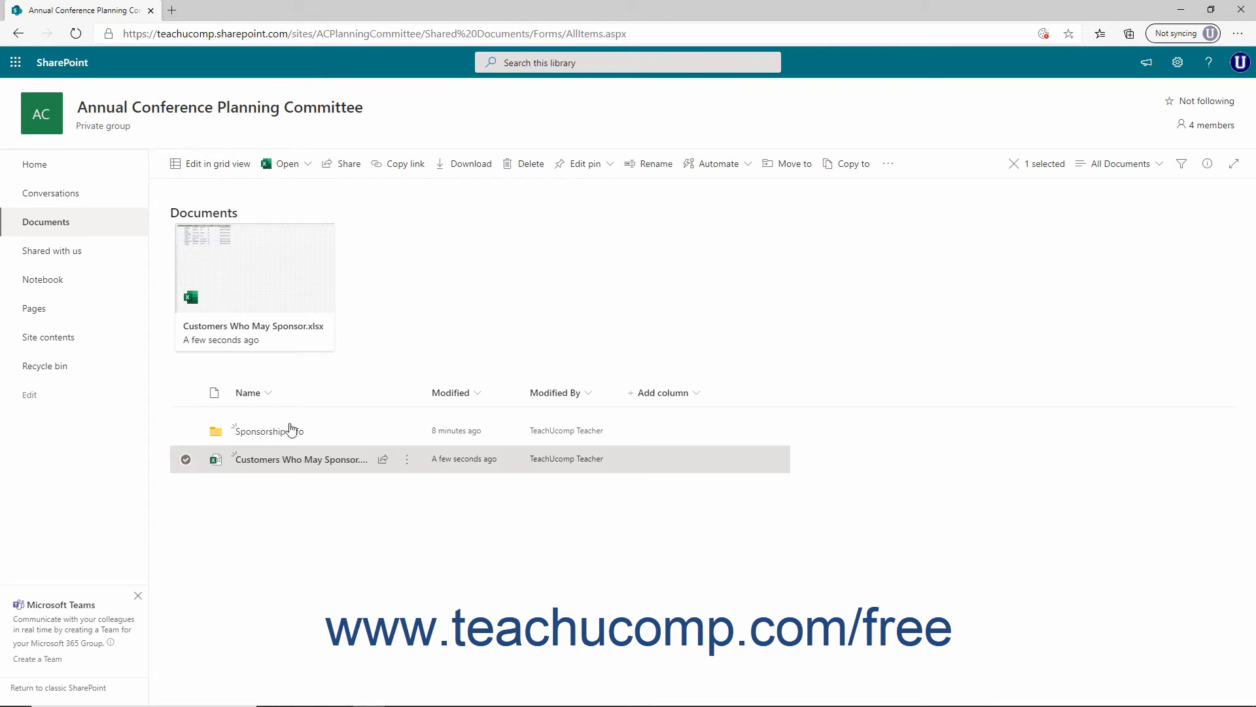
click(791, 168)
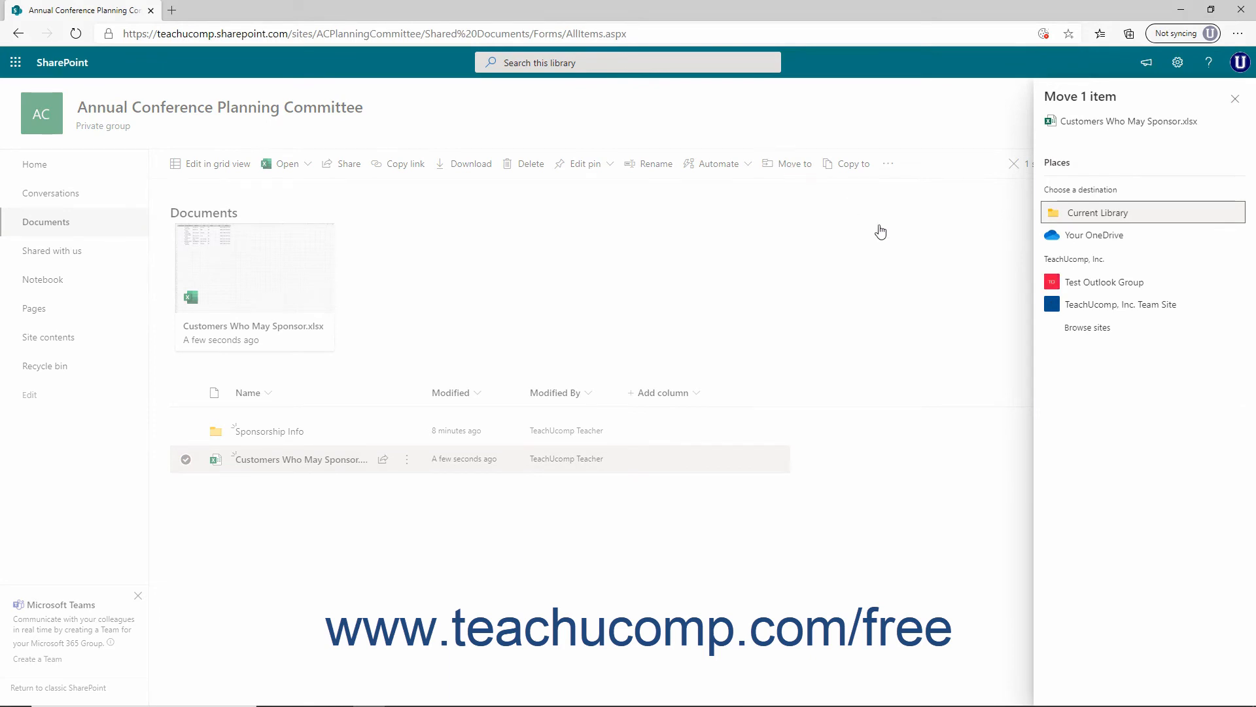
click(1095, 214)
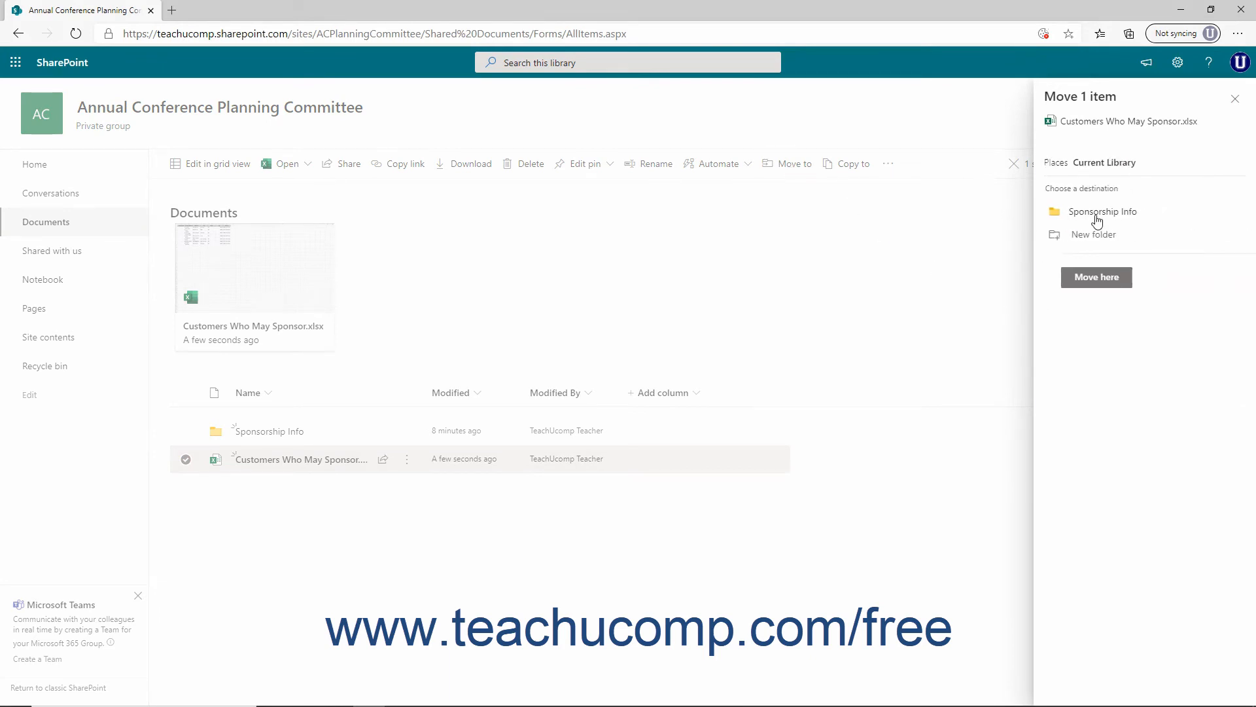
click(1097, 220)
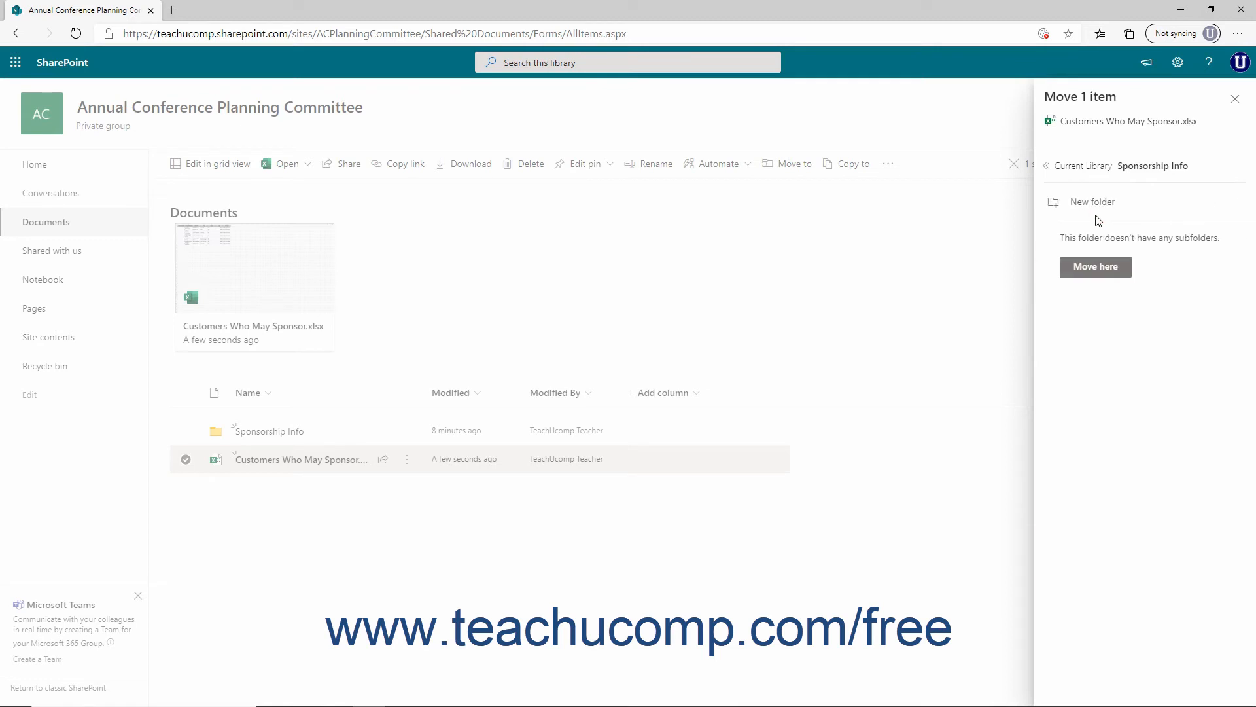
click(1095, 274)
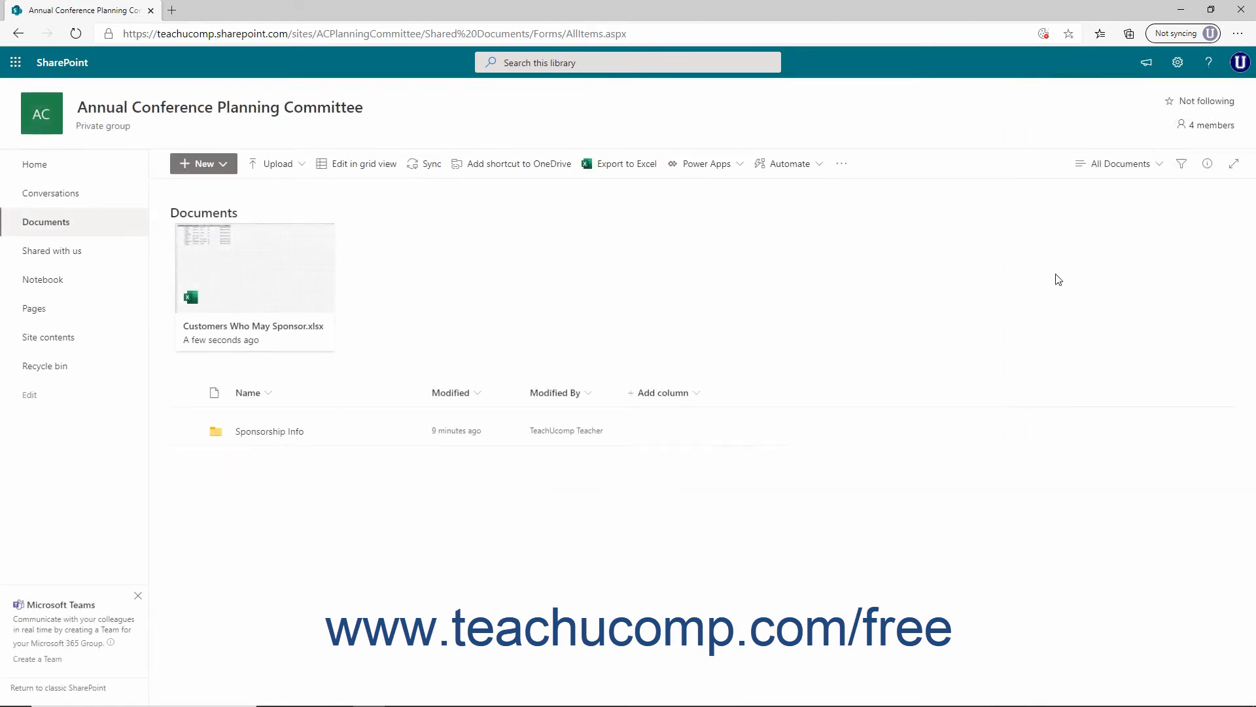
click(274, 432)
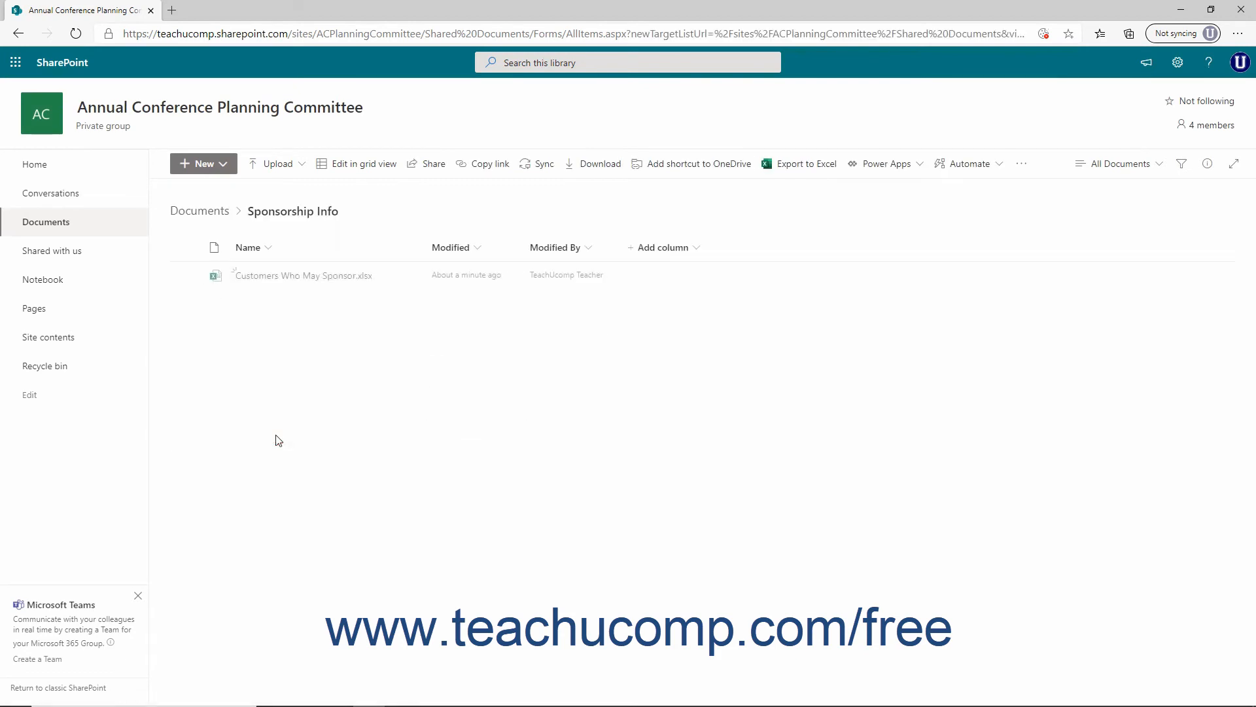
Copy Customers Who May Sponsor.xlsx from the Sponsorship Info folder to the root of the current library and return to Documents
click(186, 275)
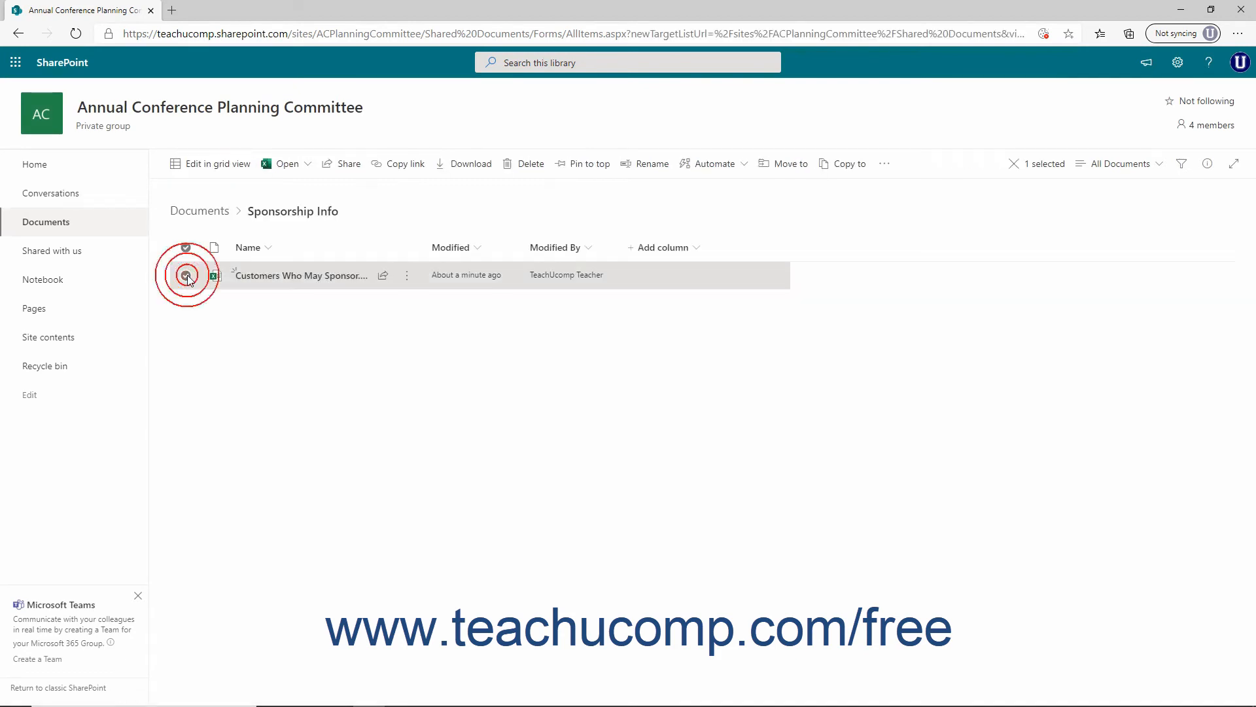
click(848, 169)
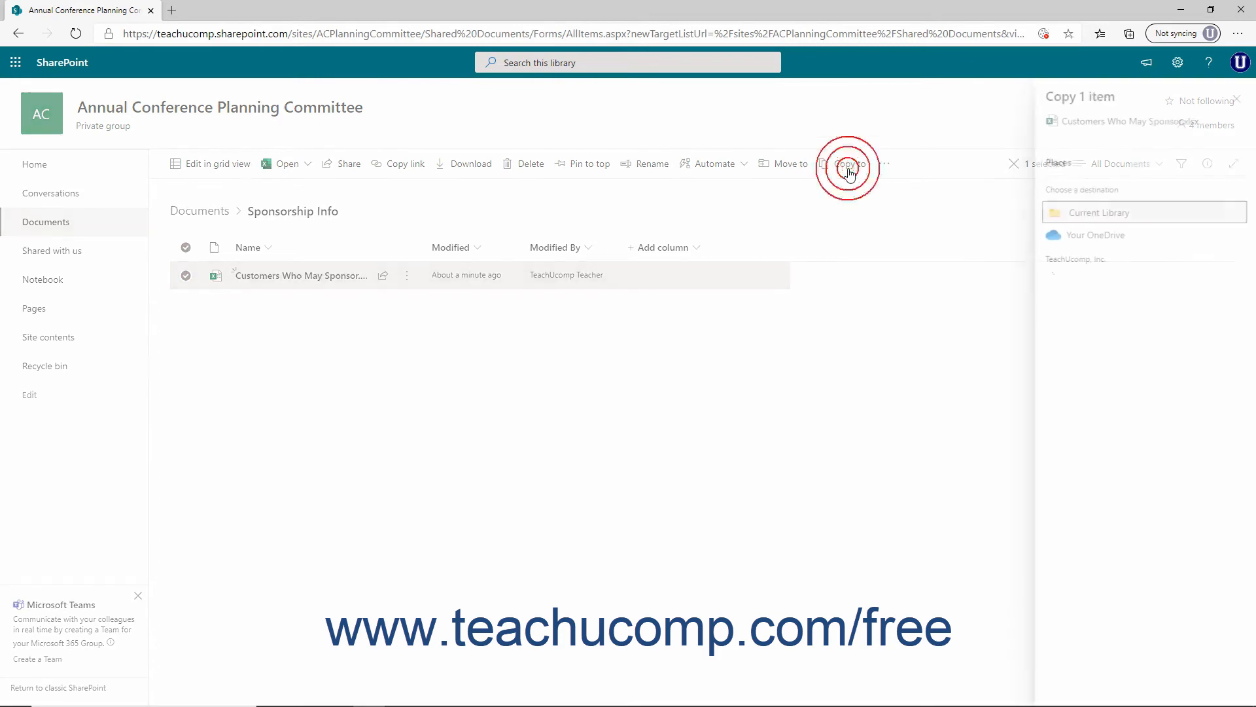
click(1091, 222)
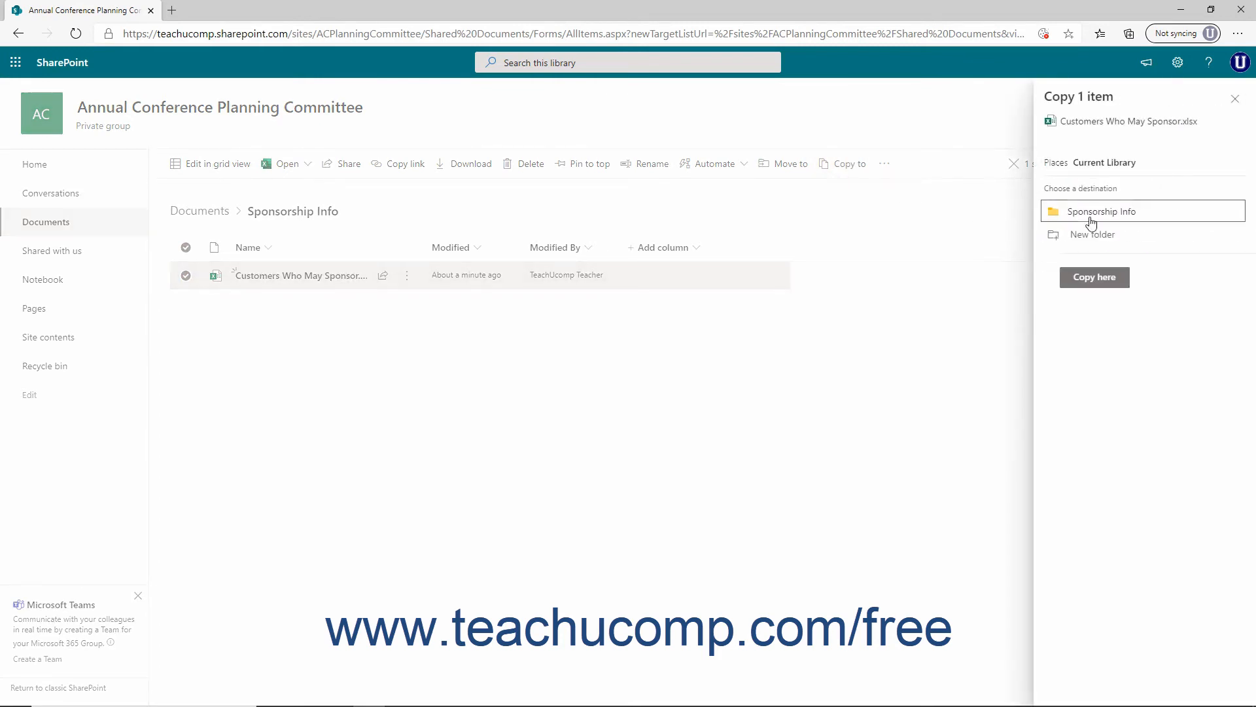
click(1091, 221)
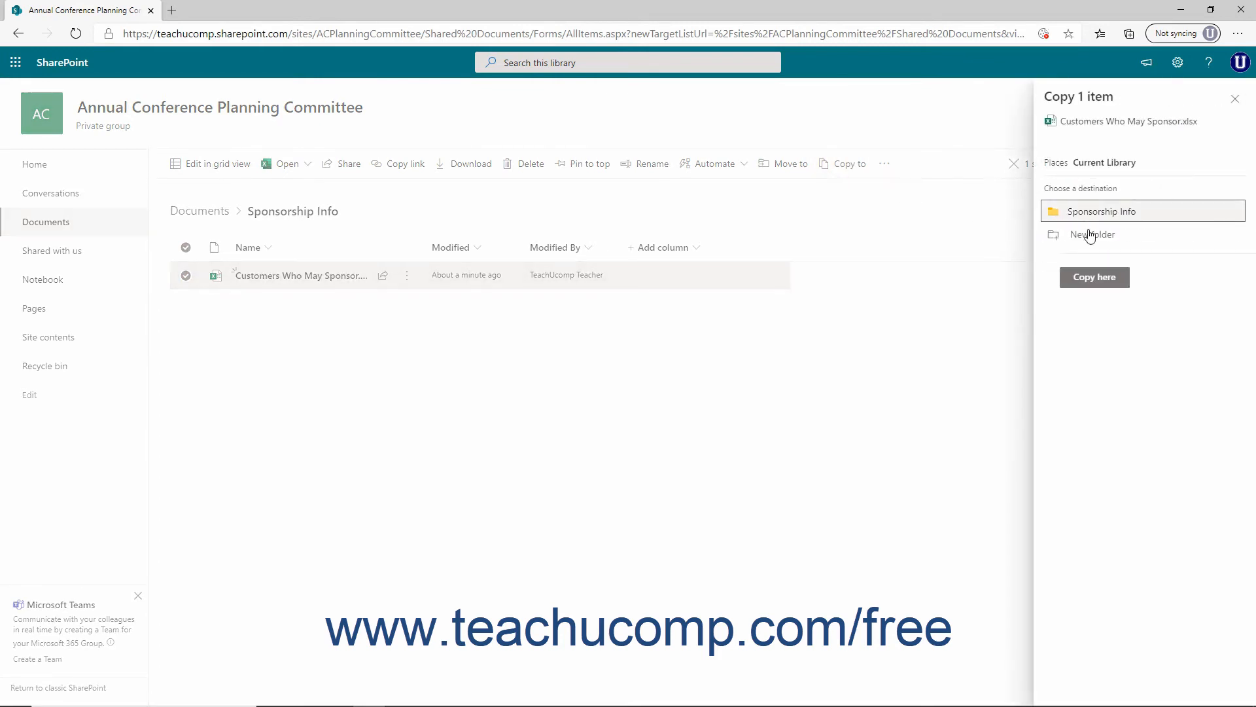
click(1084, 278)
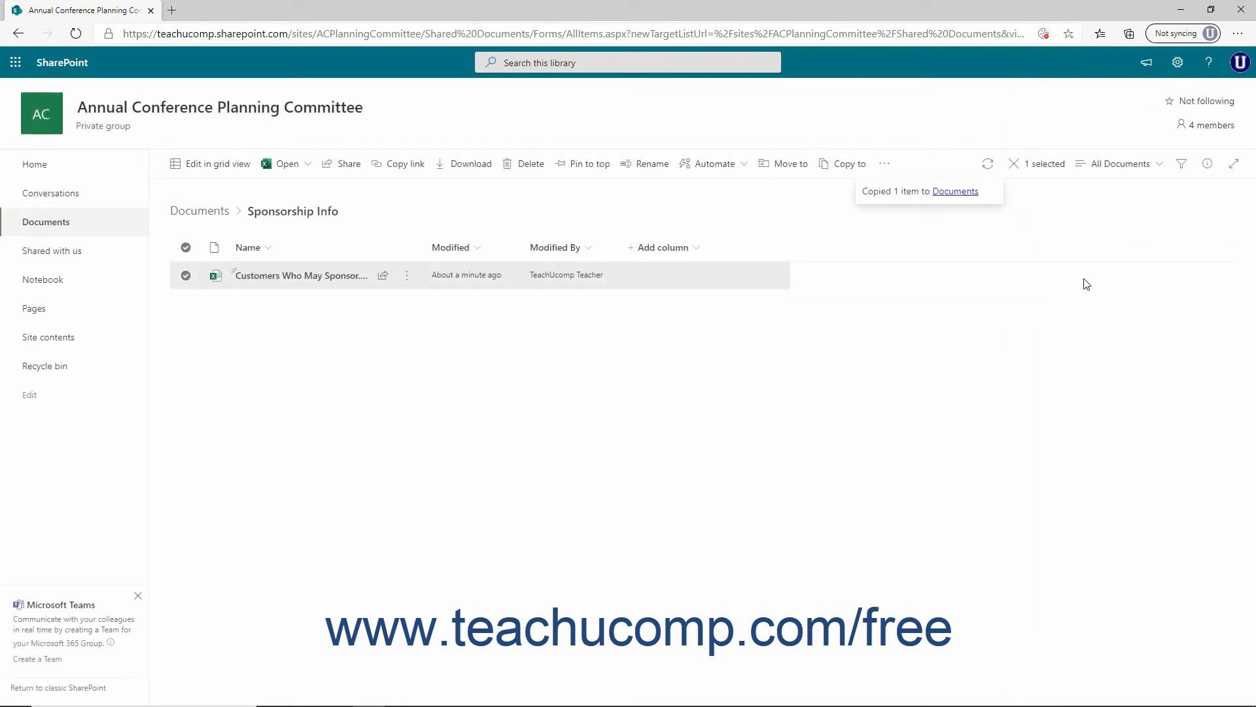
click(203, 209)
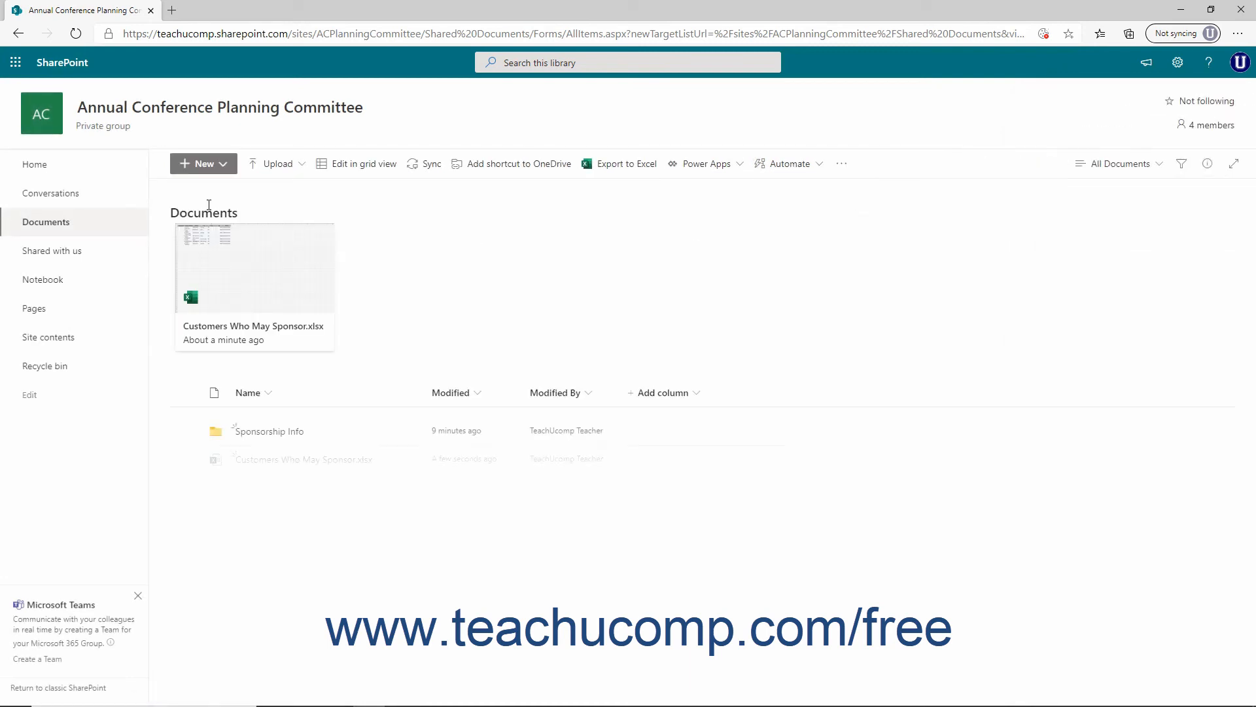
Examine the properties and version history of the copied Customers Who May Sponsor.xlsx in the Documents library
click(186, 459)
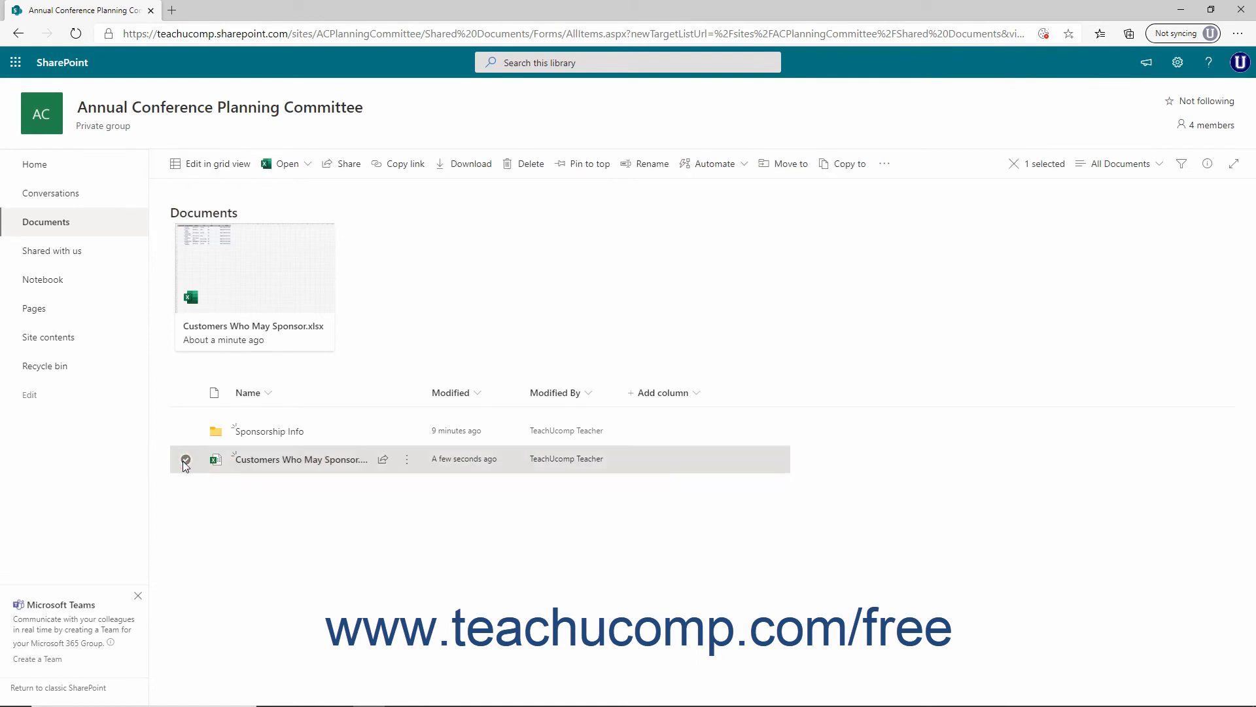
click(887, 166)
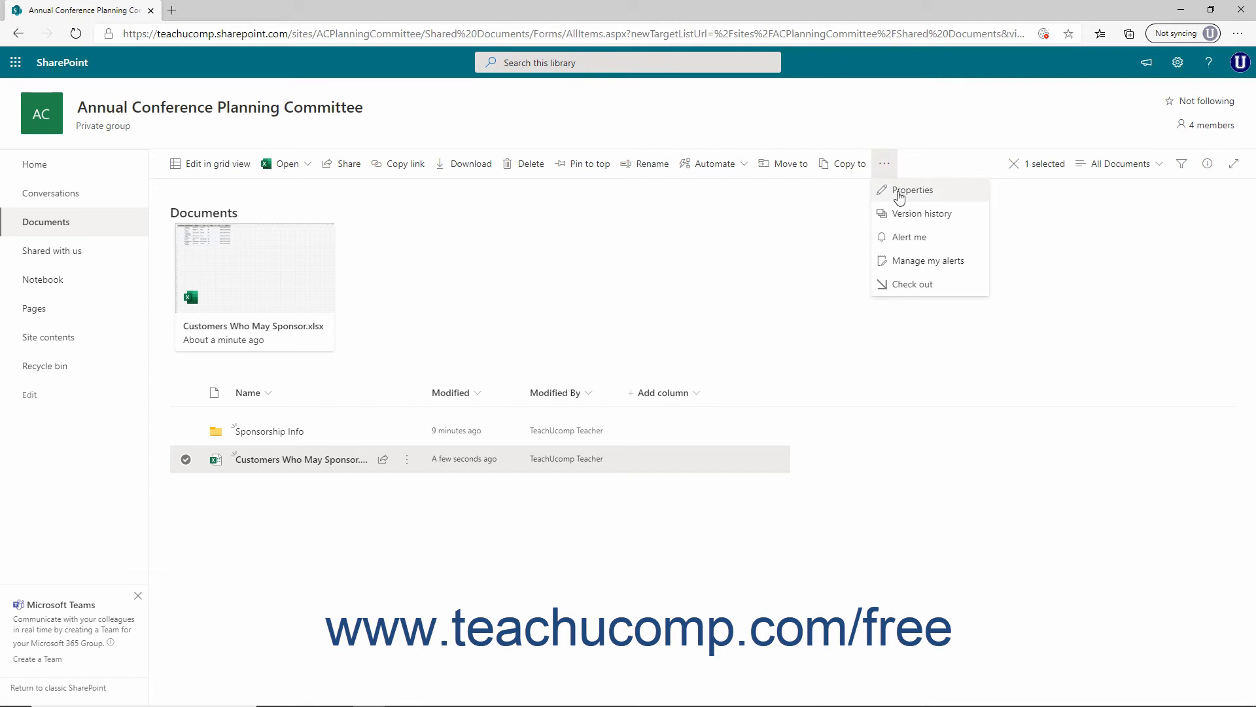
click(899, 193)
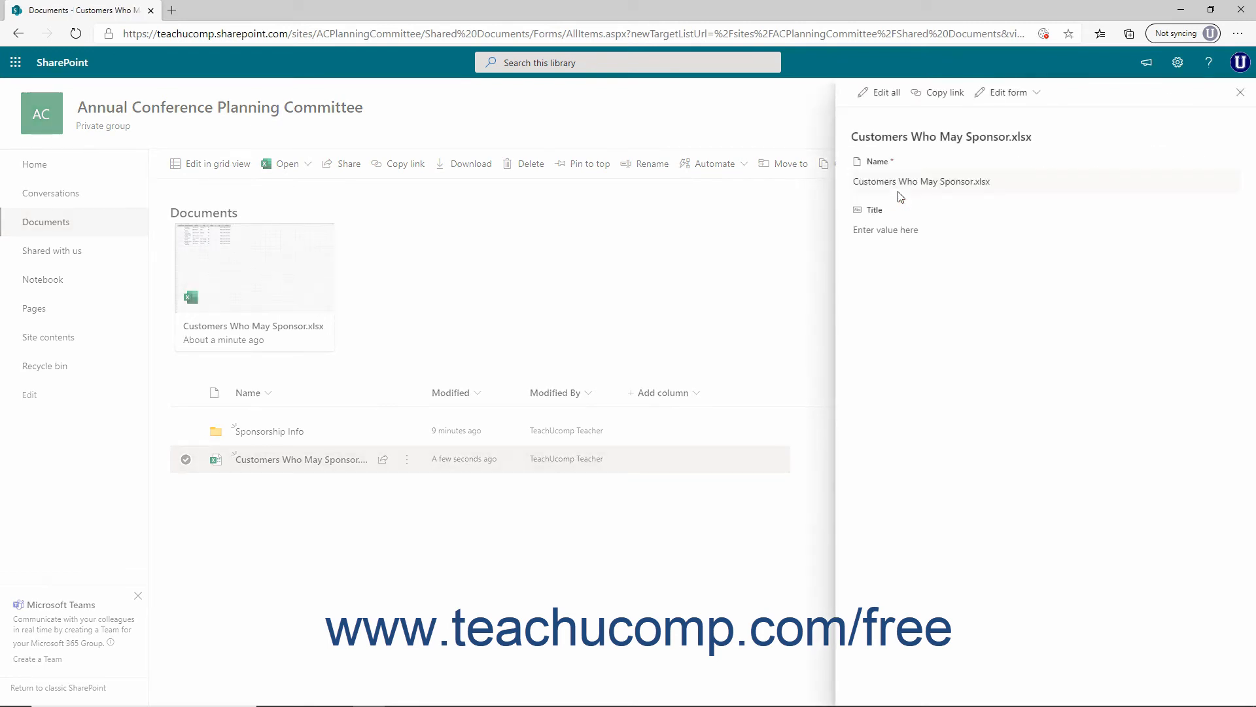
click(1240, 92)
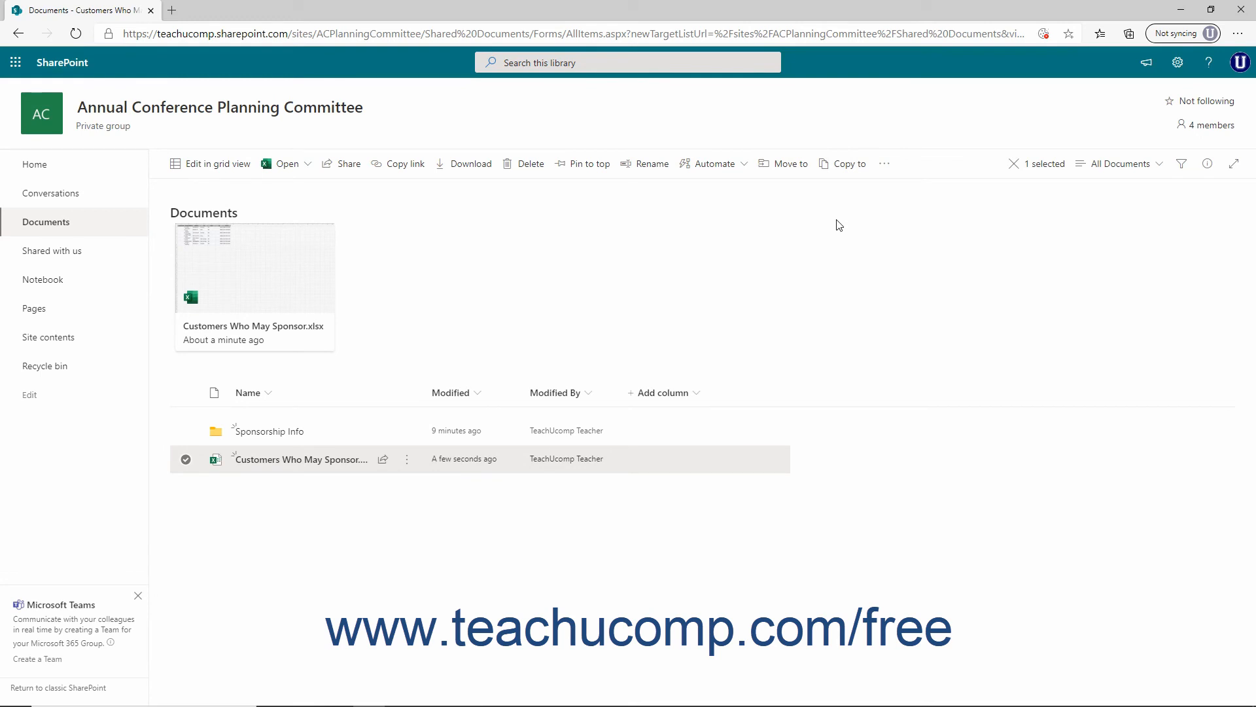
click(886, 172)
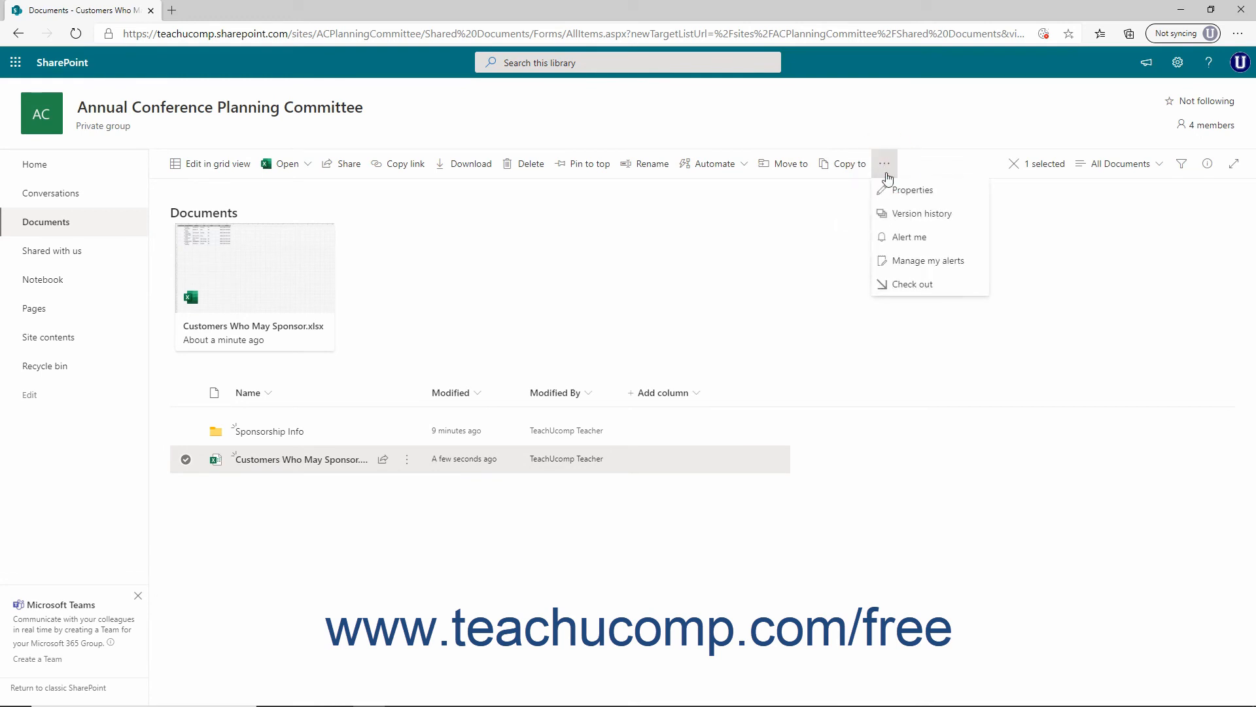
click(901, 218)
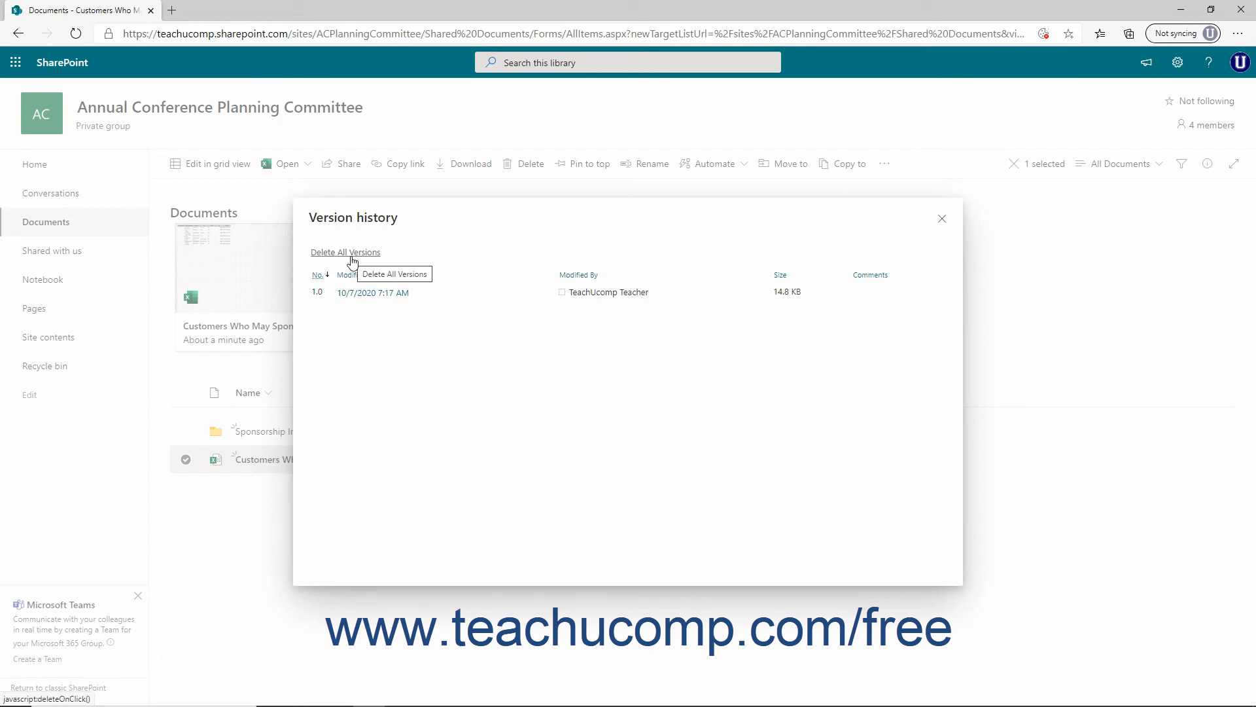
click(938, 223)
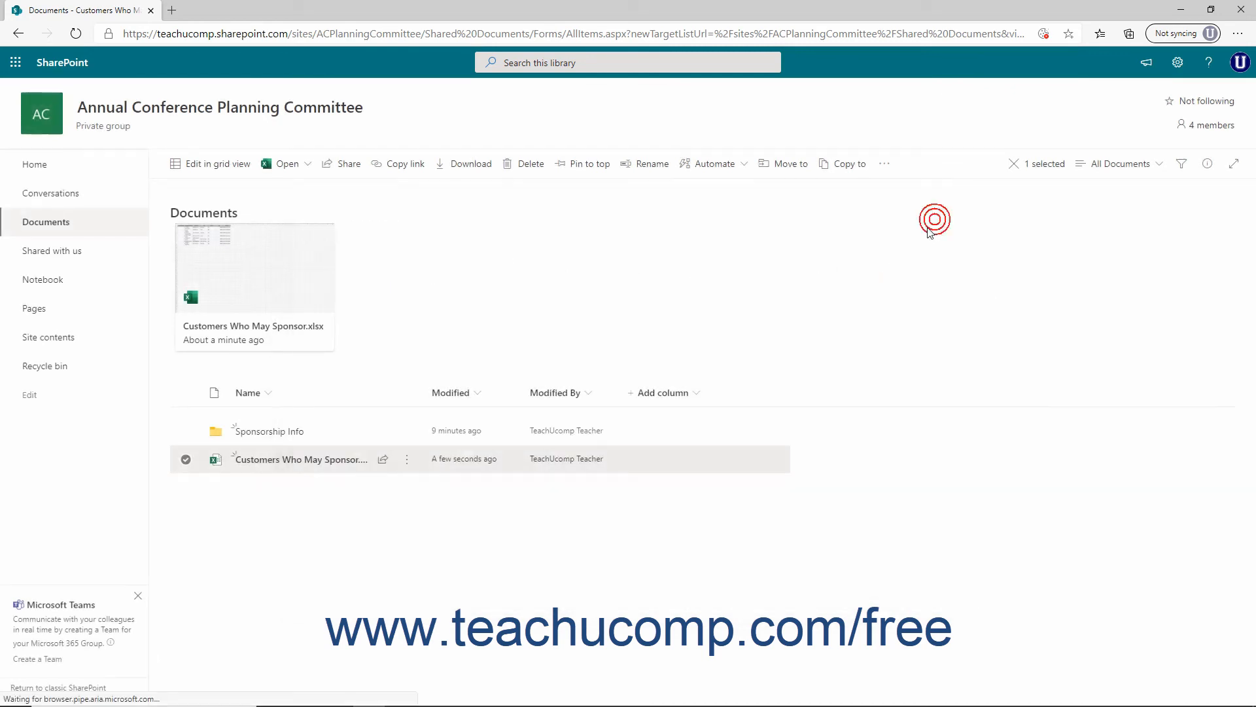
Create an e-mail alert for Customers Who May Sponsor.xlsx that sends a notification immediately when anything changes
click(883, 171)
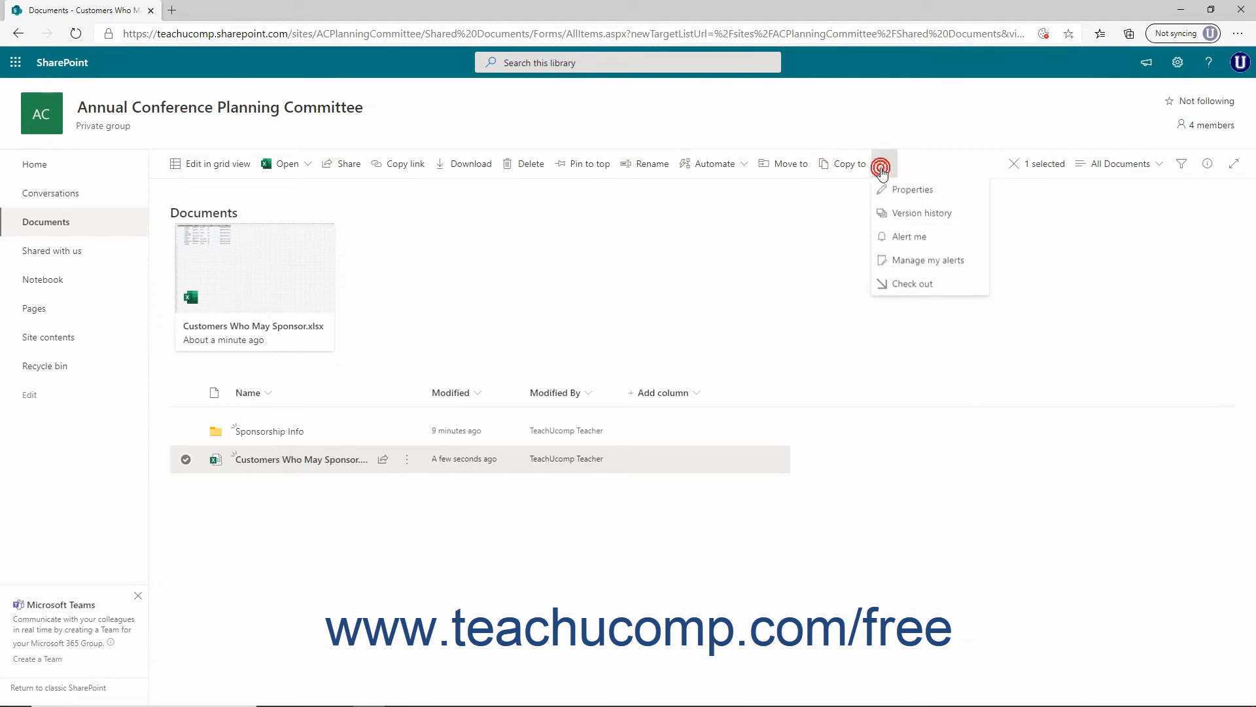
click(892, 239)
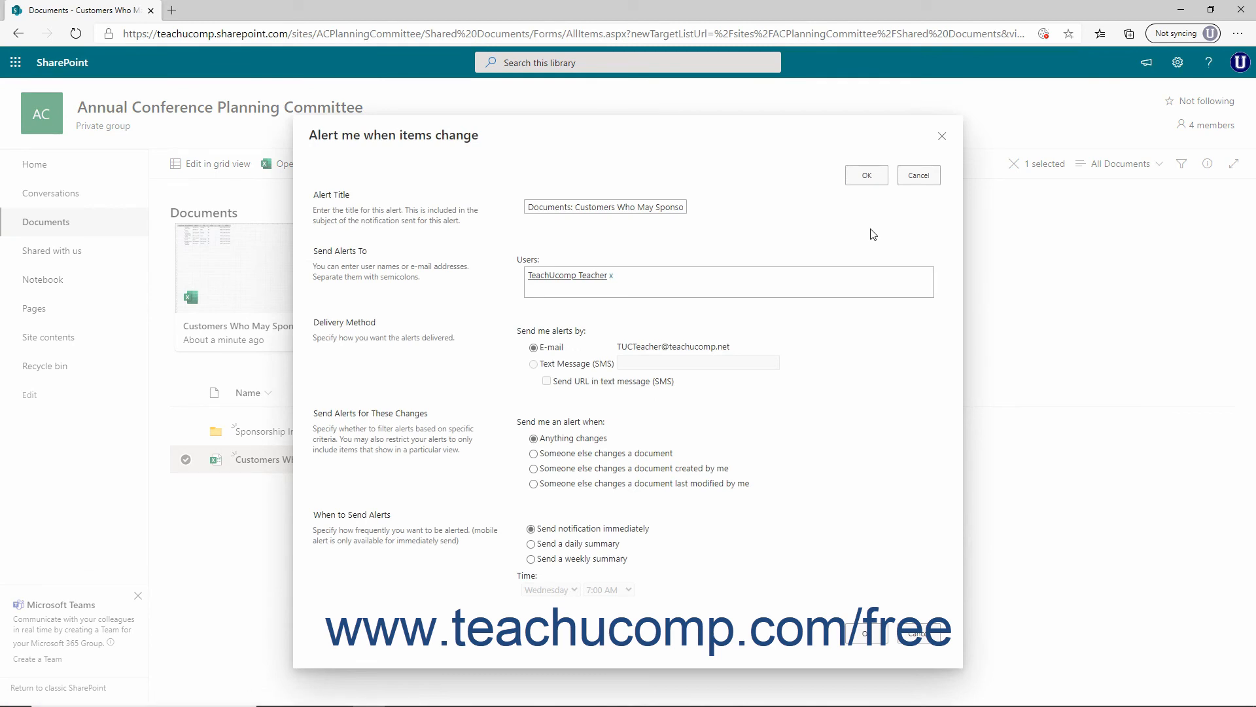
click(857, 181)
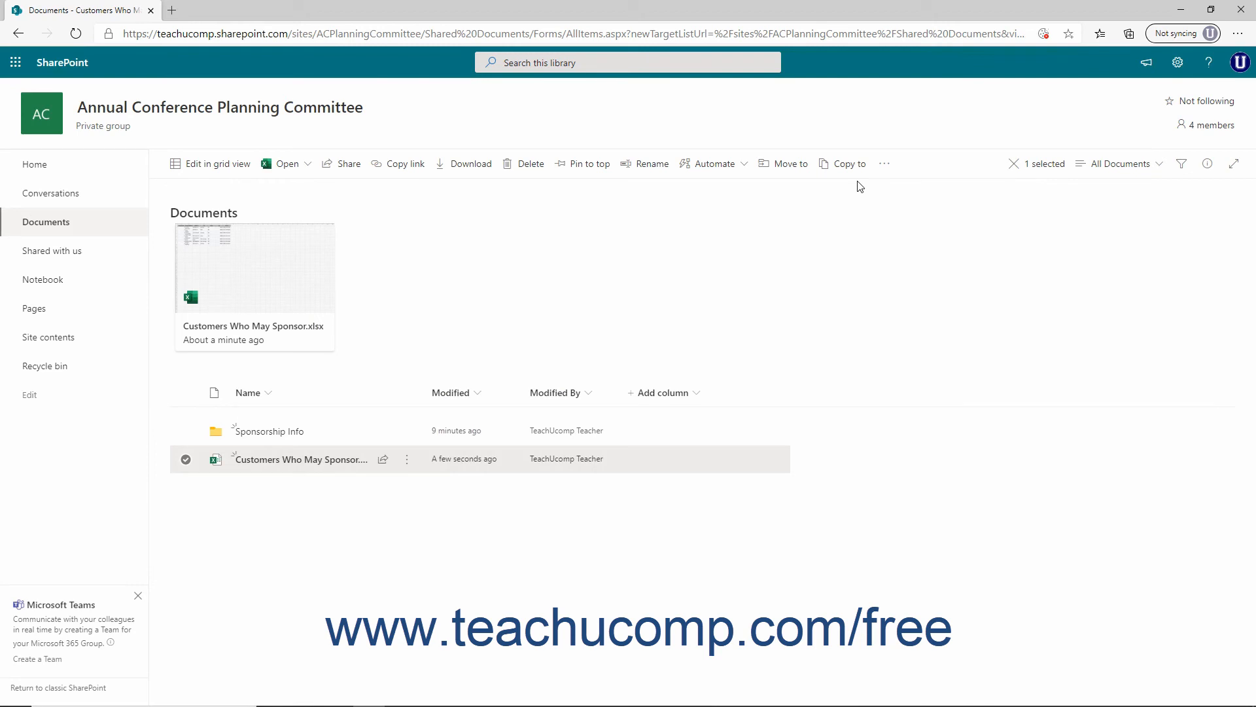
Delete the Customers Who May Sponsor.xlsx alert from the site's alerts and return to the Documents library
click(885, 164)
click(904, 261)
click(151, 274)
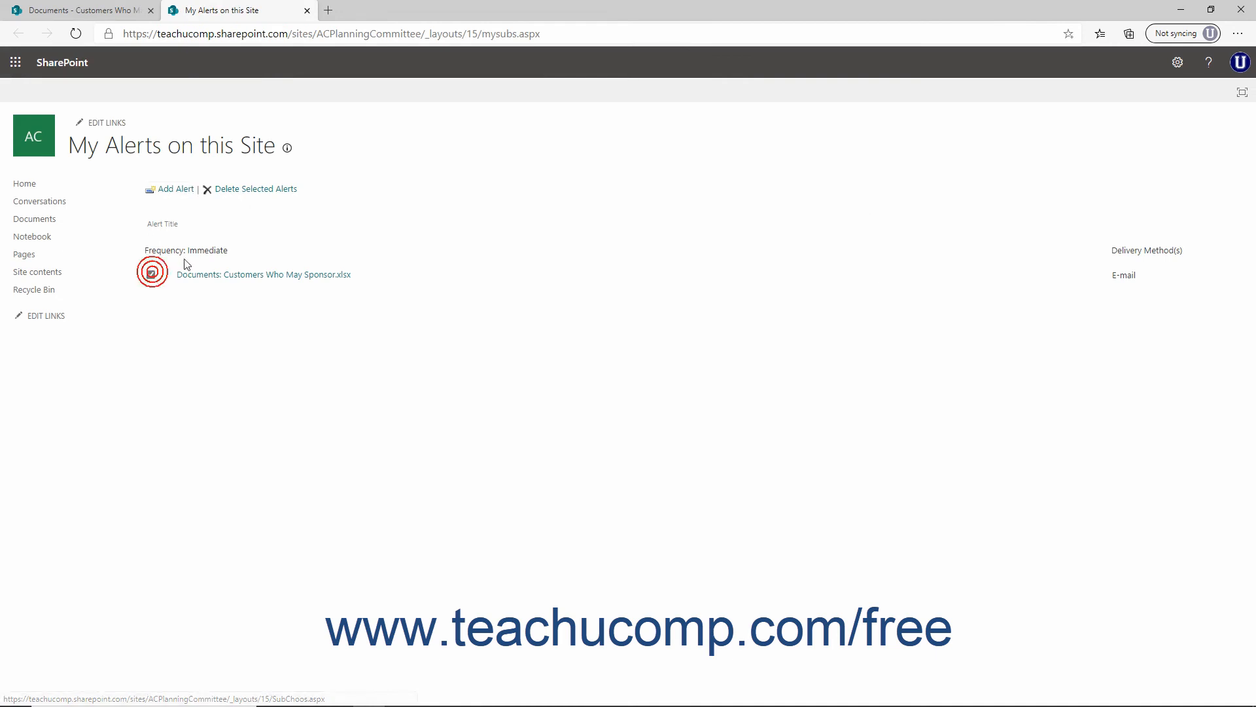
click(267, 190)
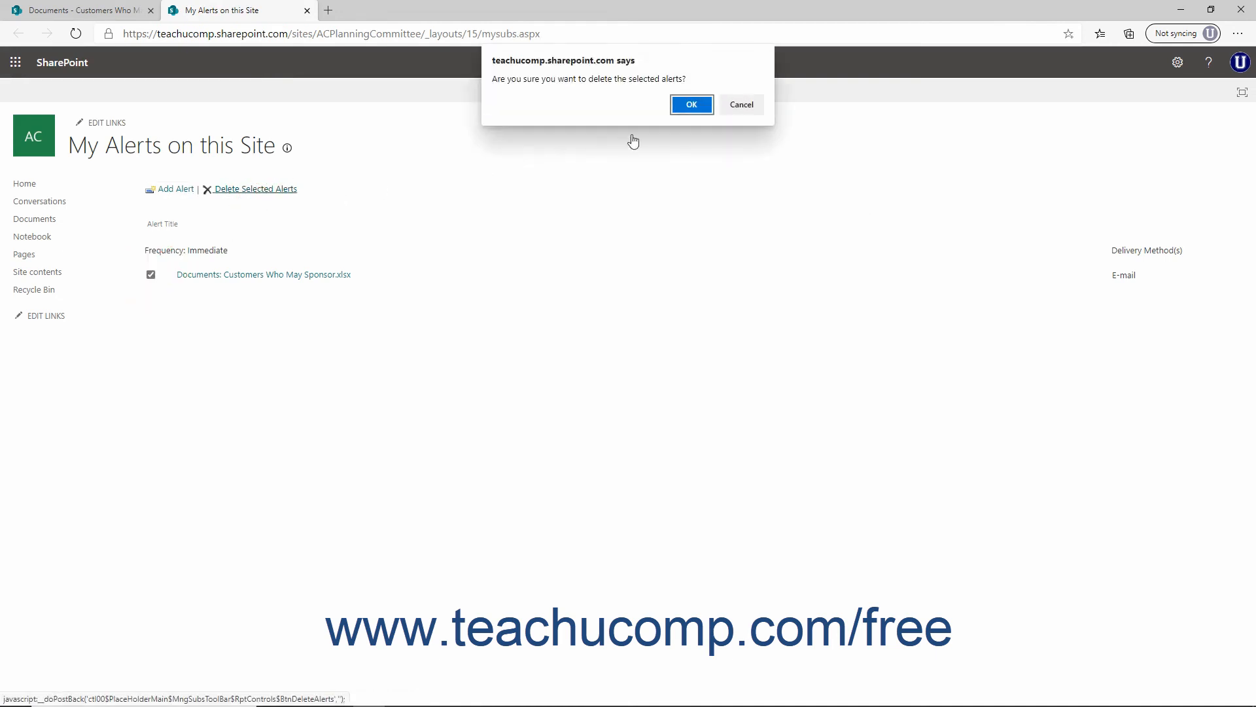
click(692, 105)
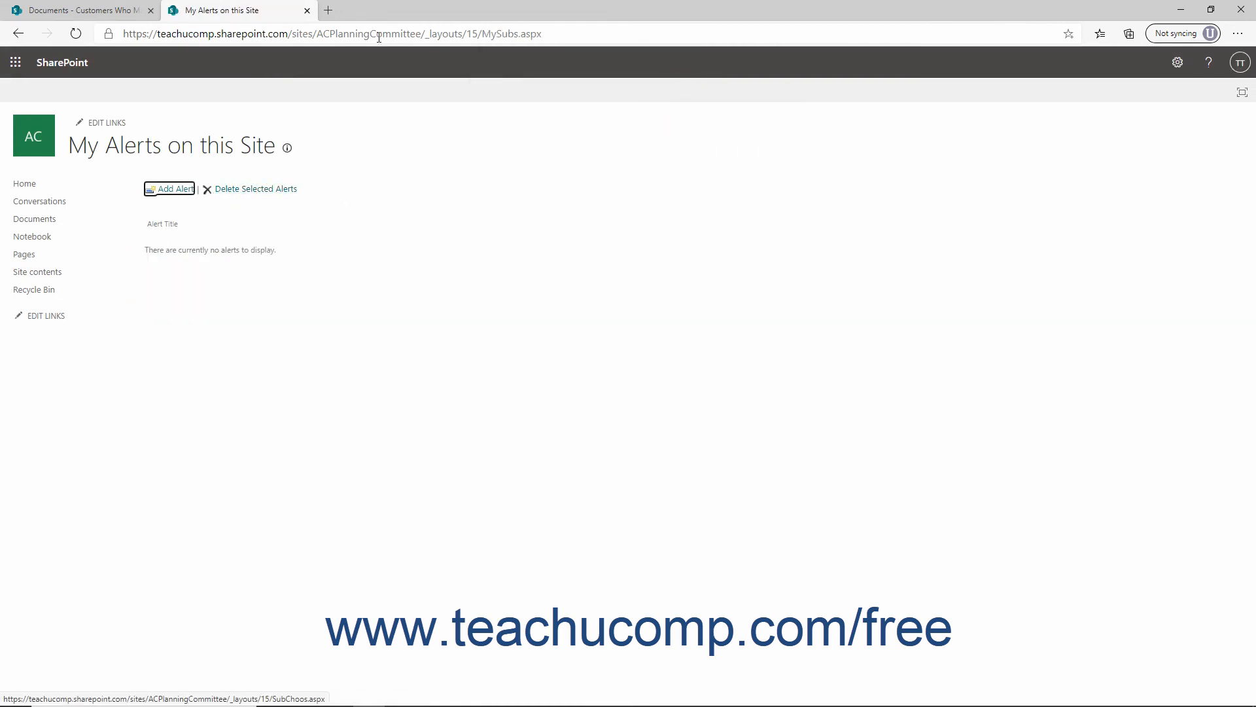
click(307, 10)
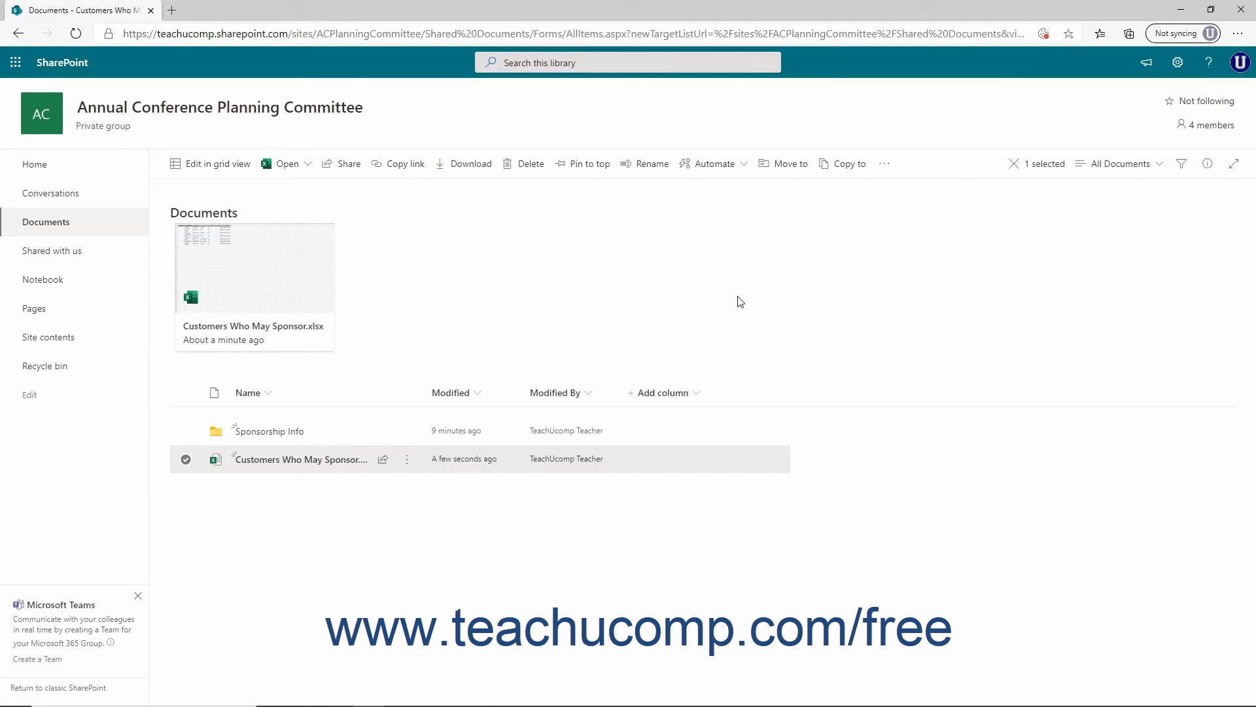
Check out Customers Who May Sponsor.xlsx in the Documents library, and discard the check-out
click(884, 165)
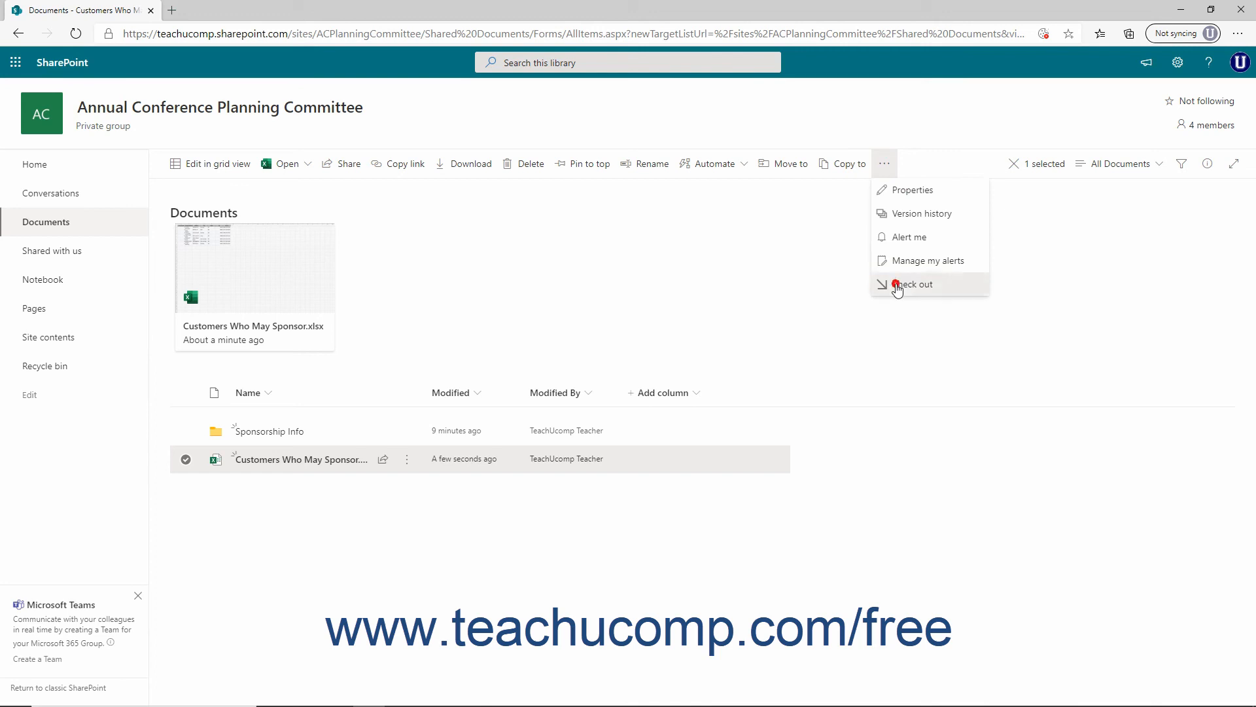
click(897, 285)
click(886, 165)
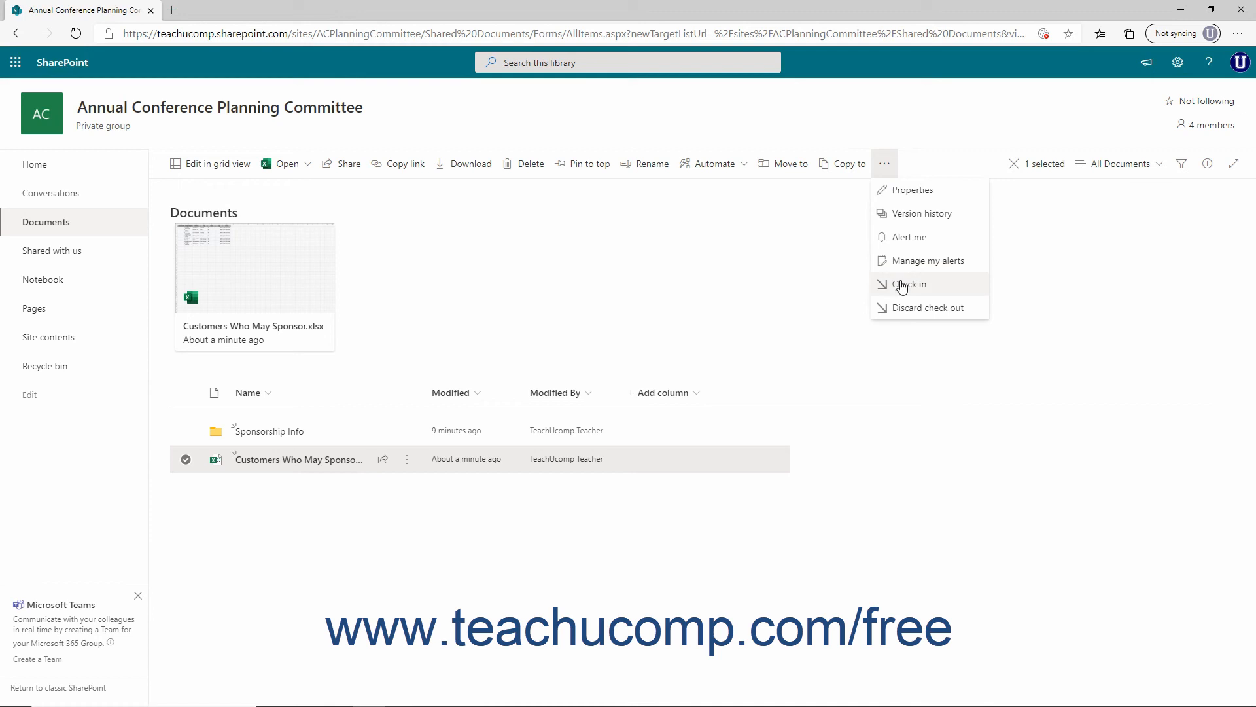
click(930, 308)
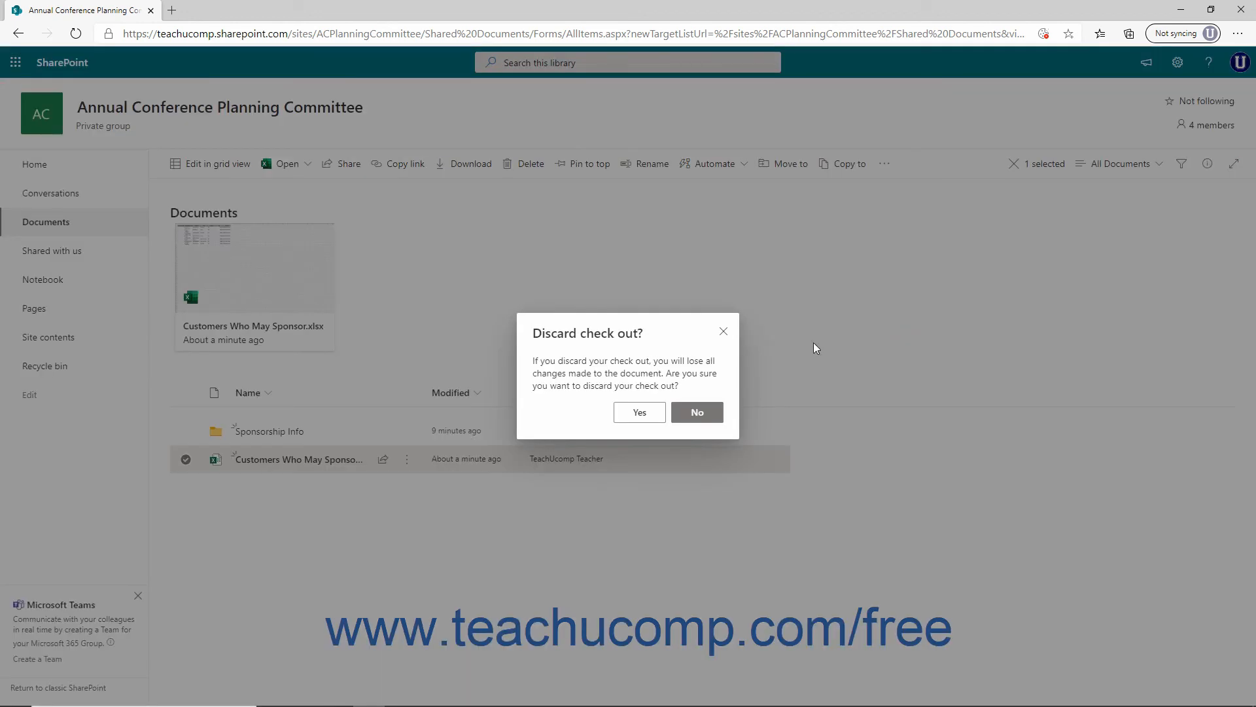
click(639, 412)
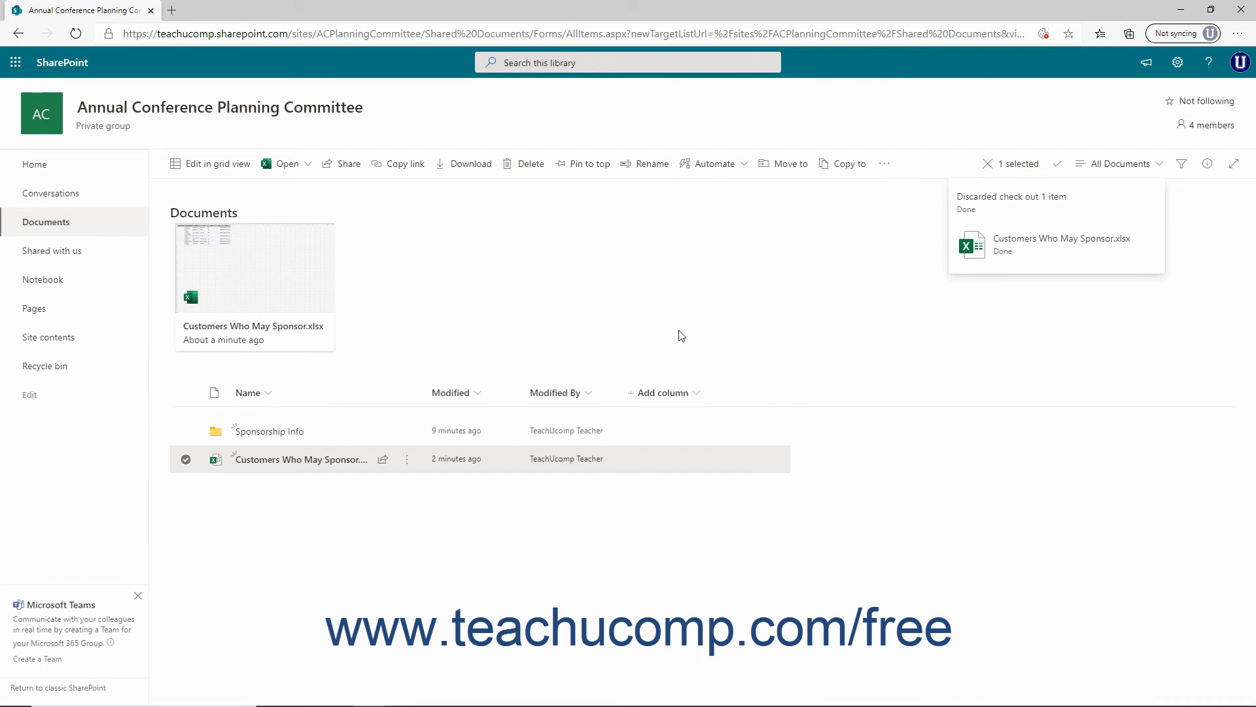
Delete Sample Event Brochure.docx from the site's recycle bin, and close the browser to return to the group in Outlook
click(59, 371)
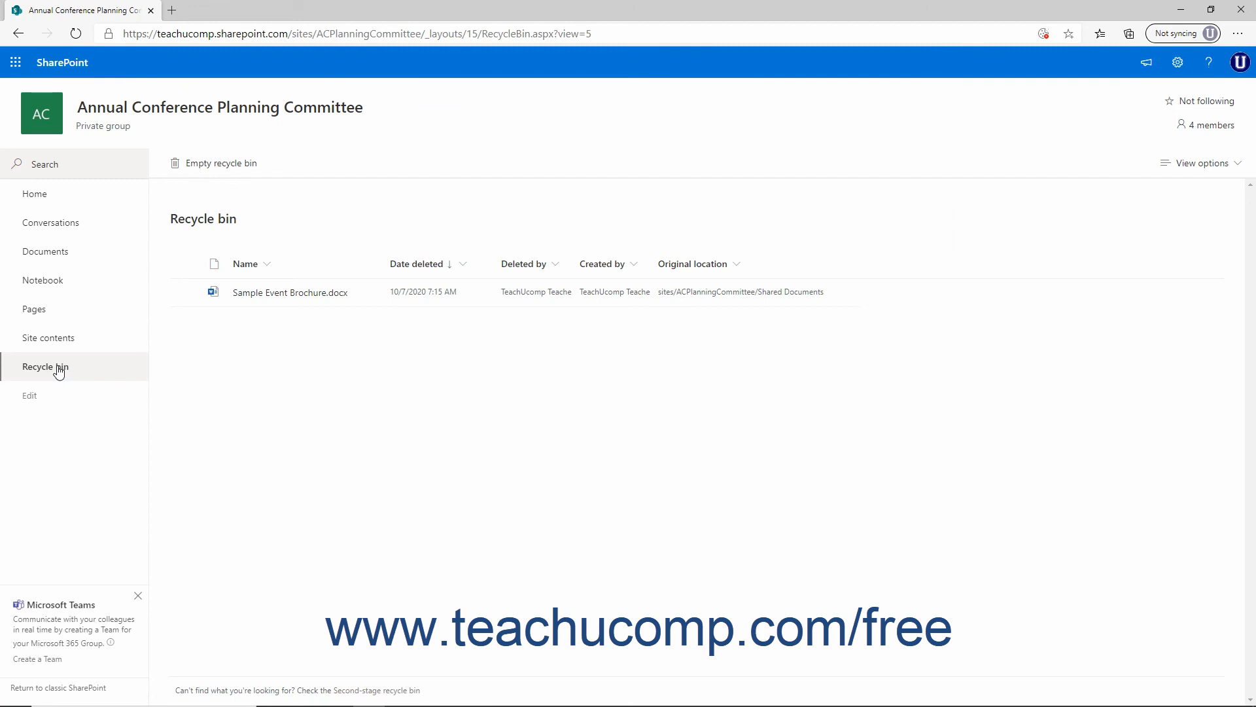
click(187, 293)
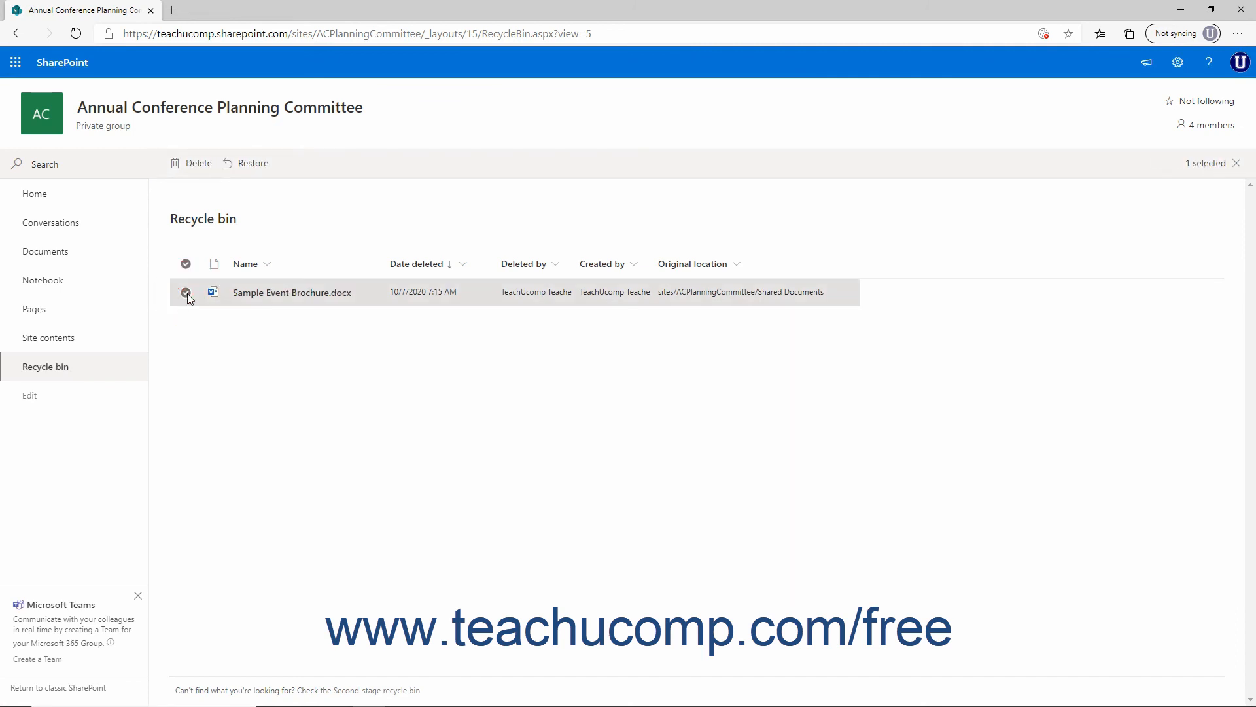
click(187, 293)
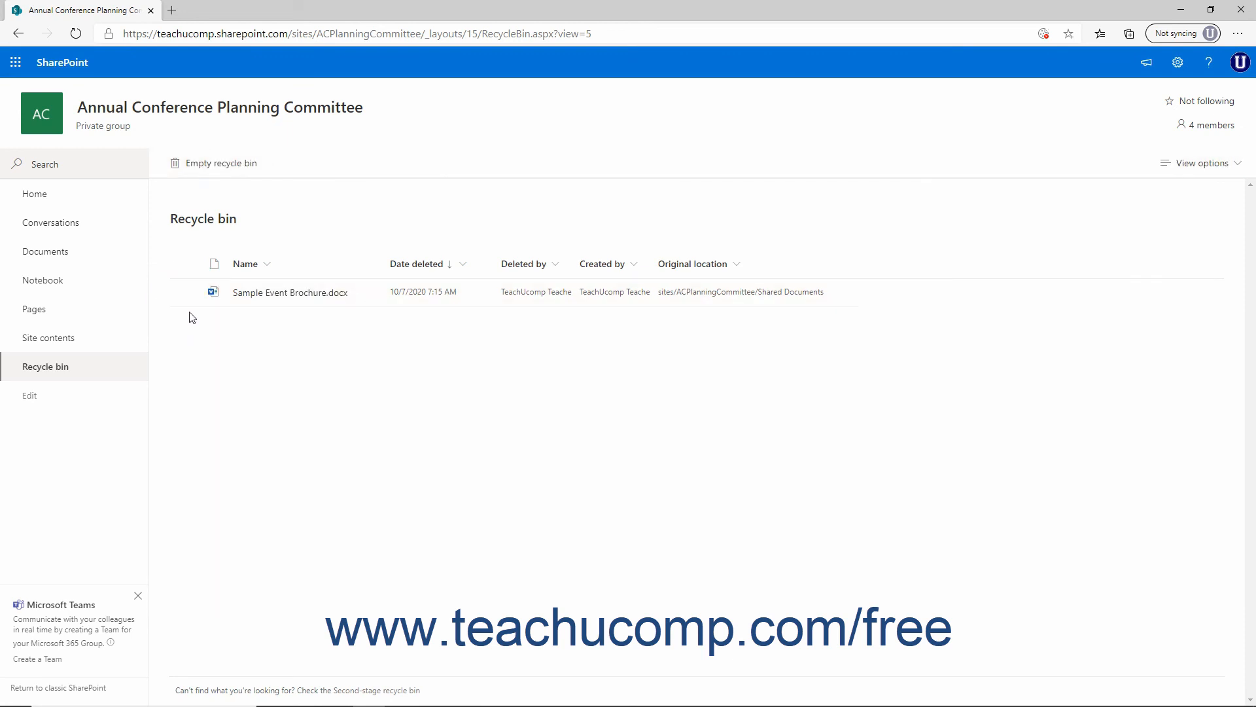
click(186, 264)
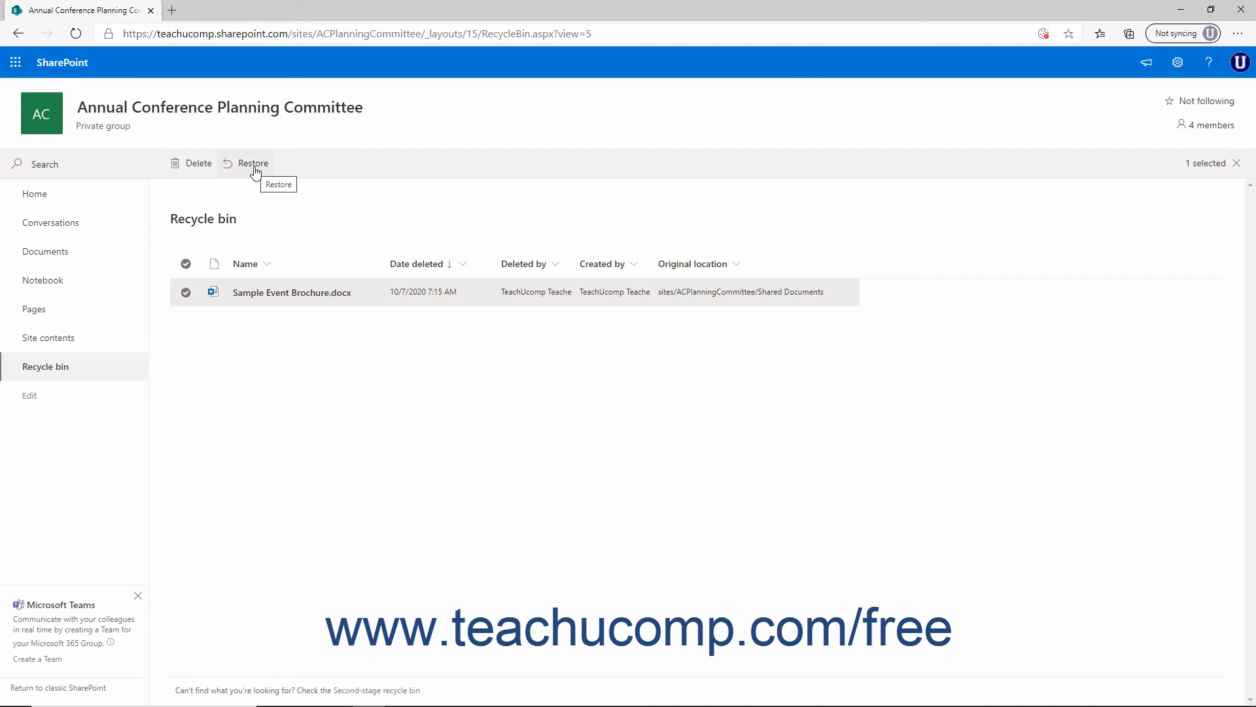
click(203, 165)
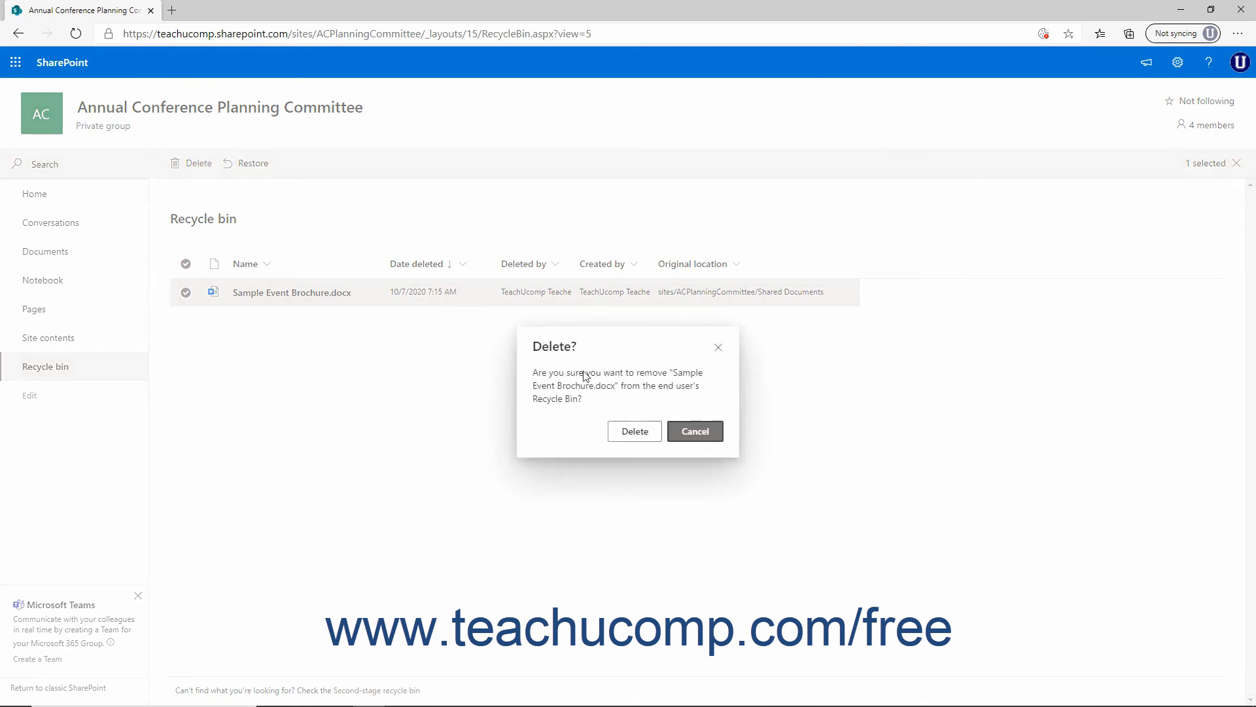
click(622, 437)
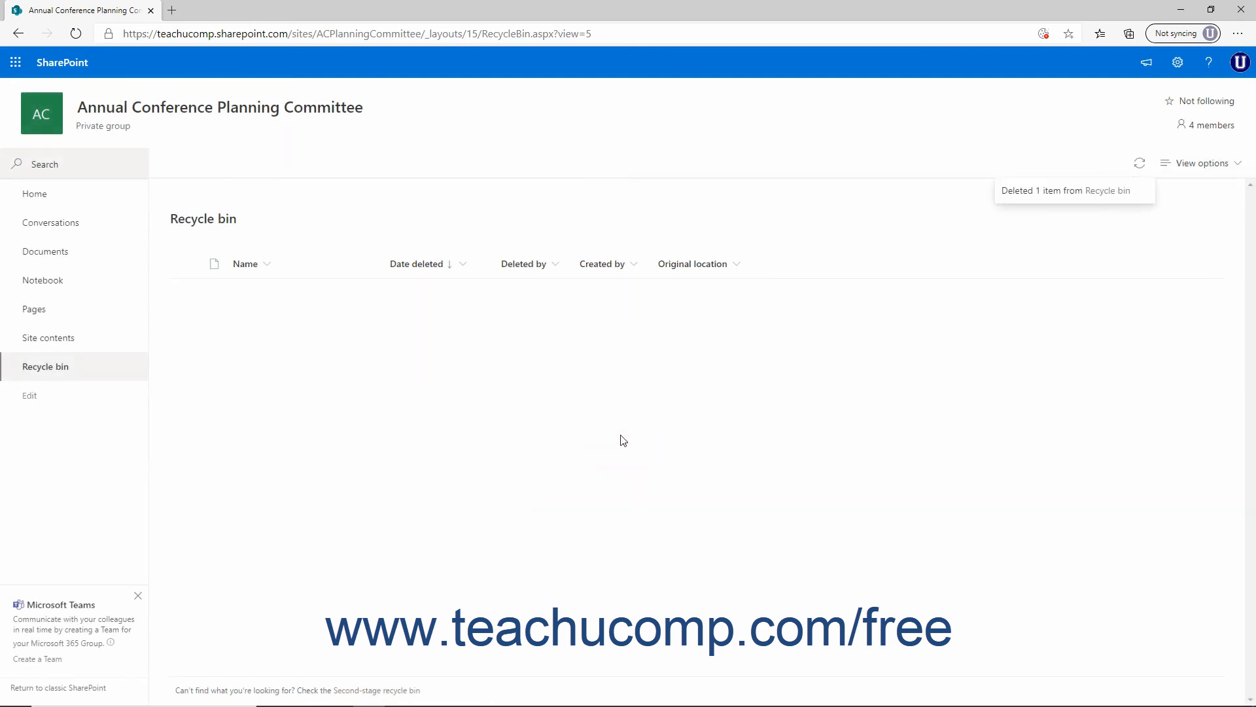
click(1242, 11)
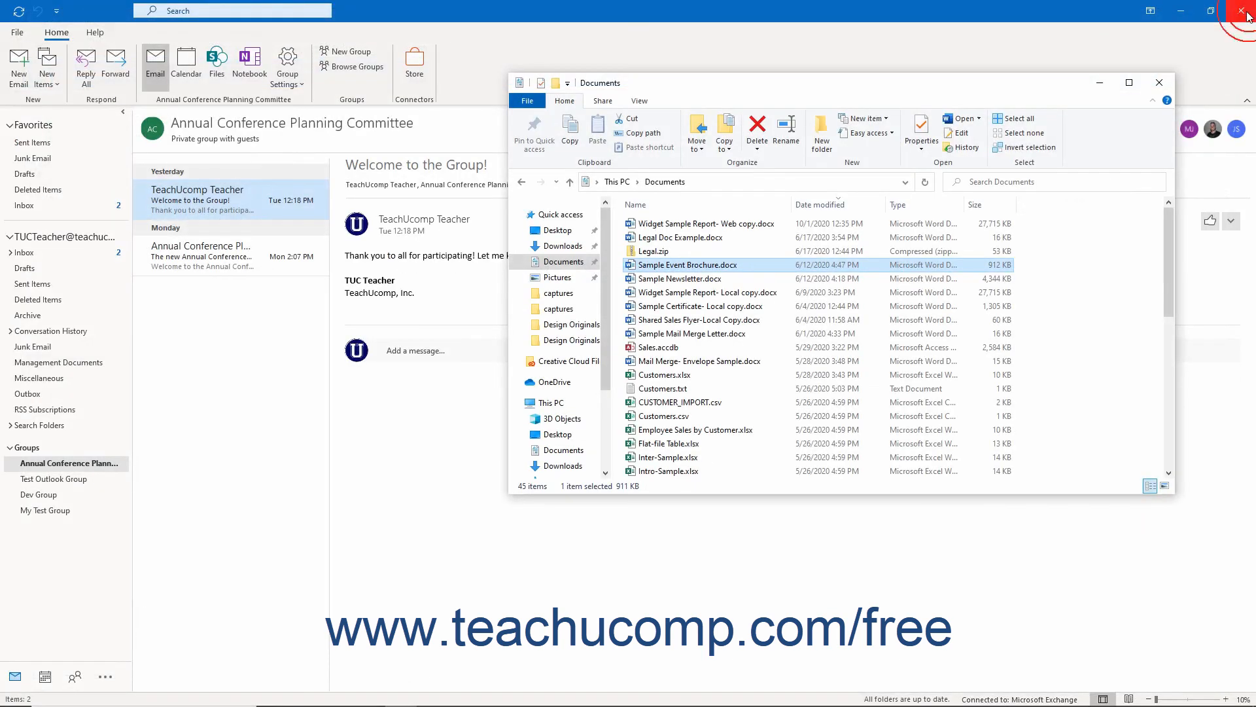
click(476, 437)
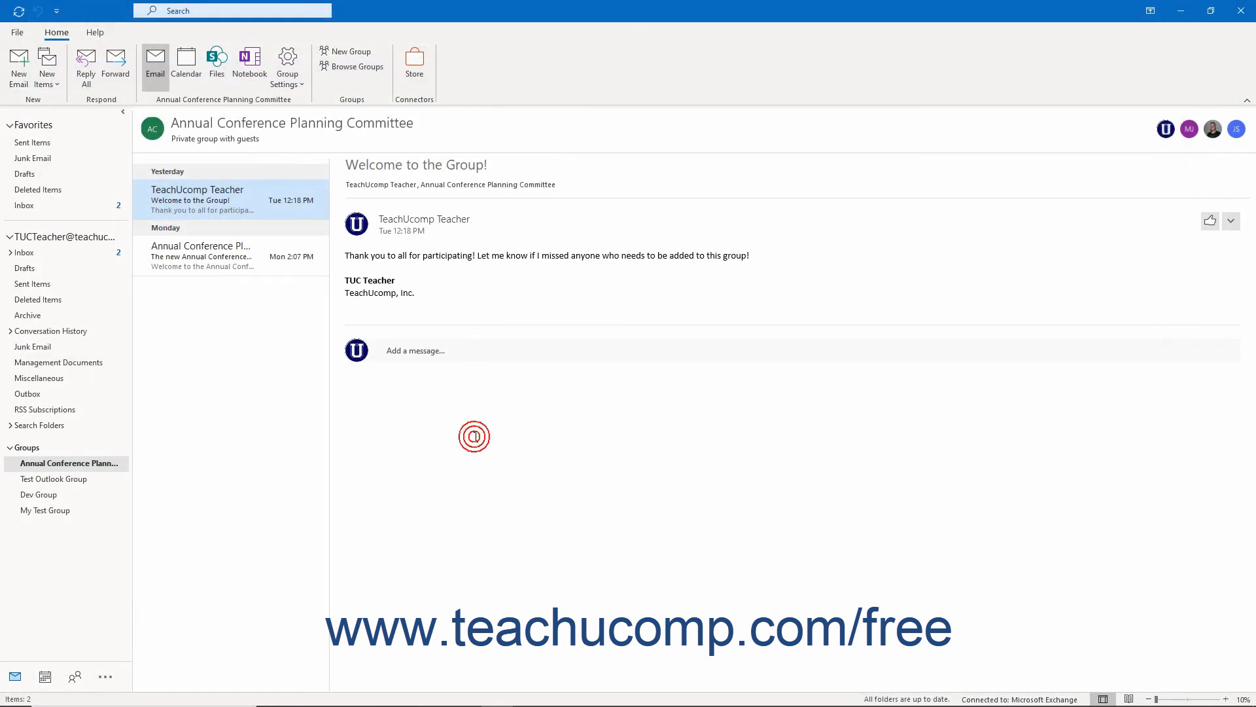